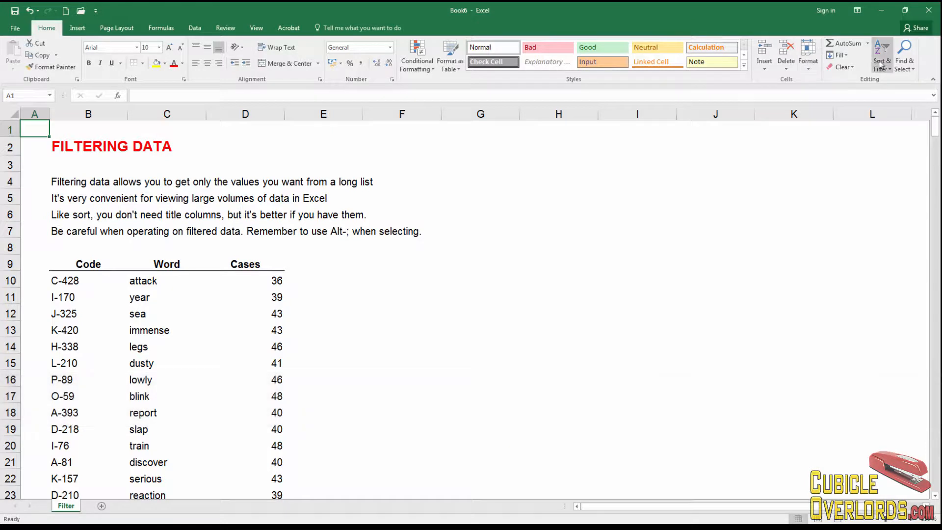
click(882, 62)
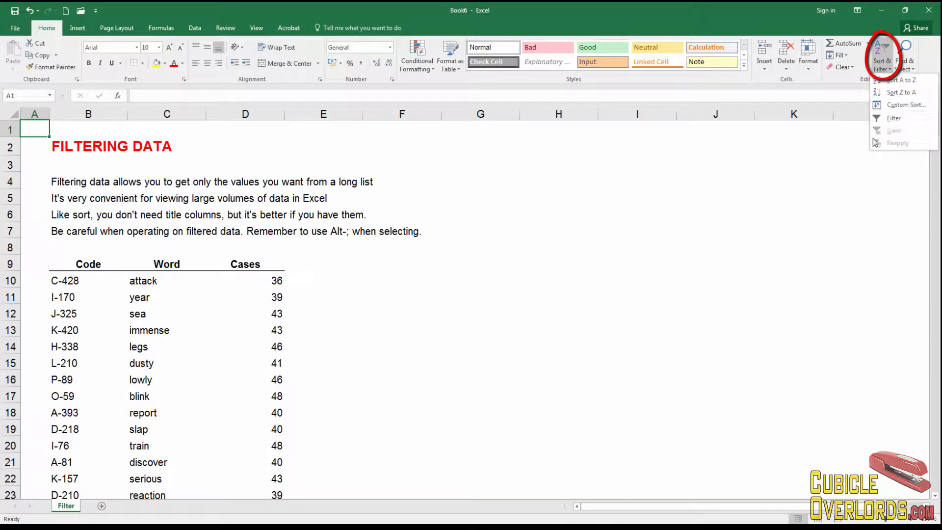
click(715, 184)
click(91, 248)
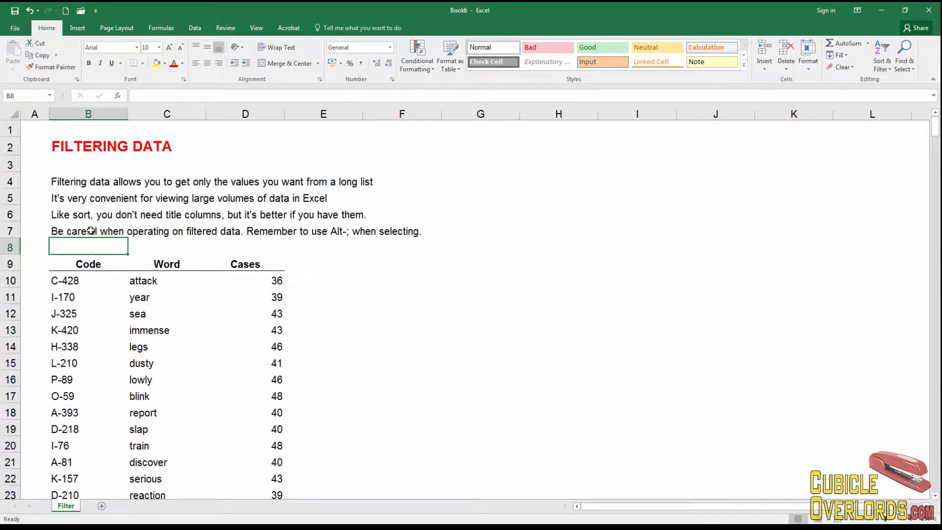
key(ctrl+Up)
key(ctrl+Up)
key(ctrl+Up)
key(ctrl+Up)
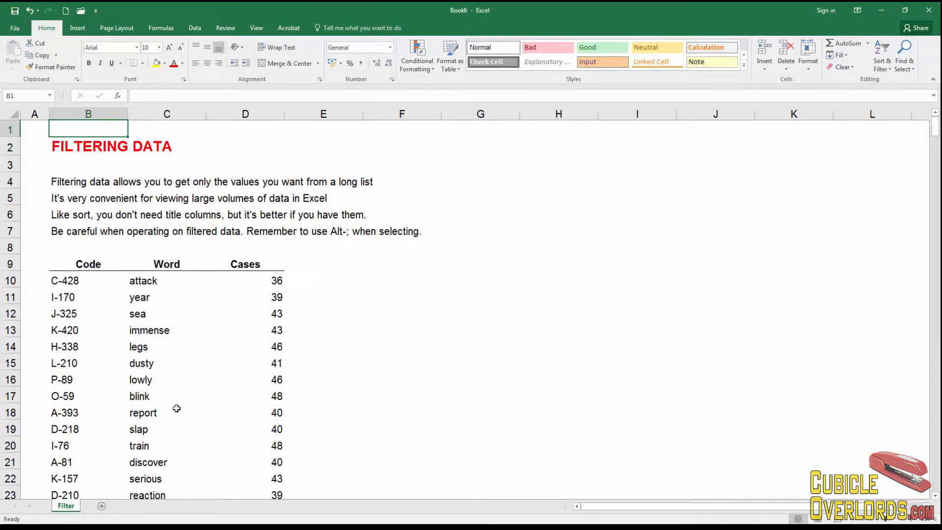
click(71, 156)
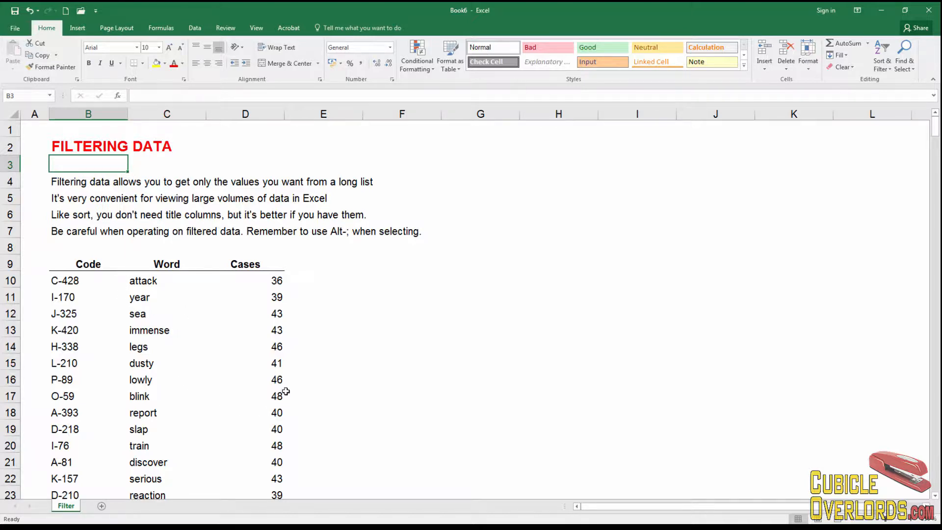
click(101, 373)
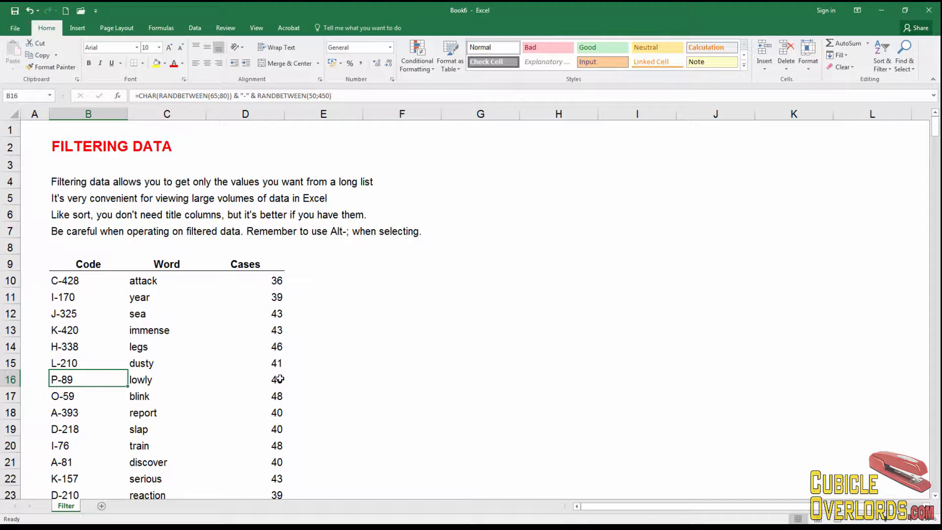
click(95, 287)
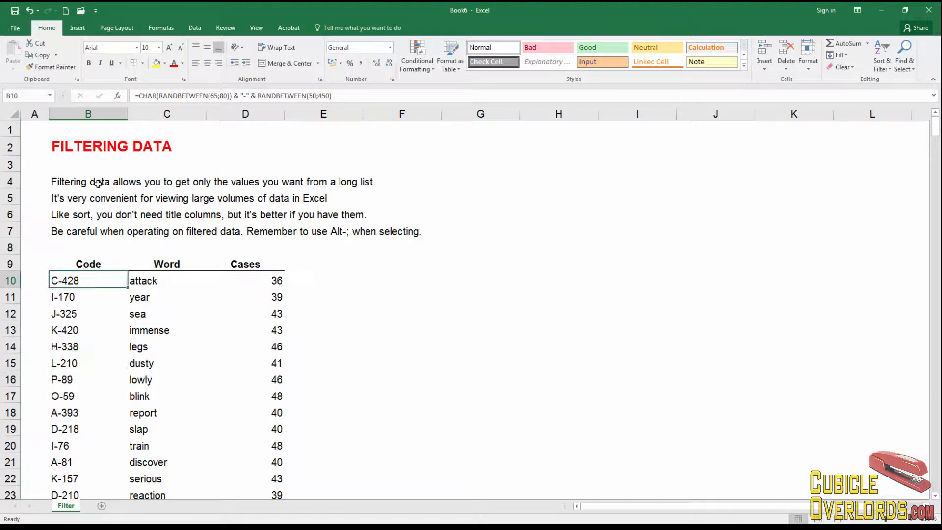
Examine the length of the Code, Word and Cases list, going down from the Code heading past row 160 and back
click(82, 264)
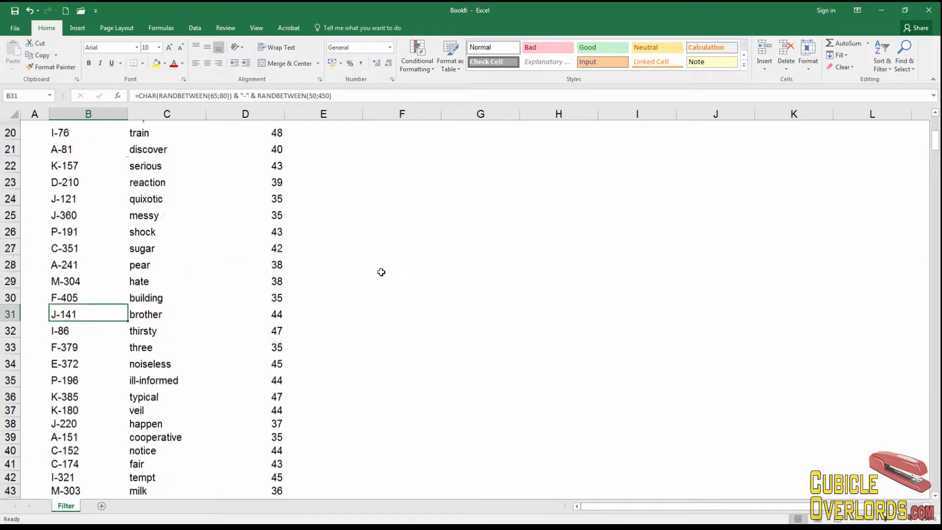
scroll(381, 272, down, 1)
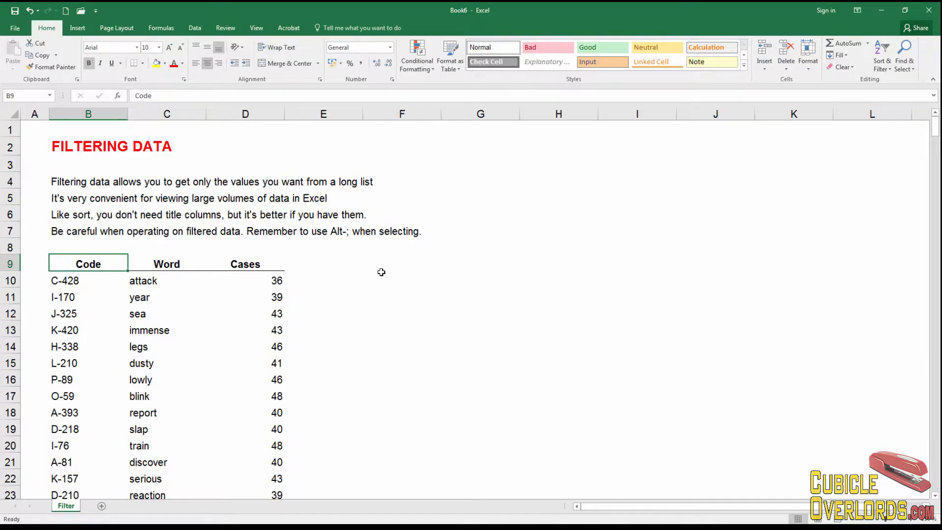
key(Down)
key(Down)
key(Down)
key(Down)
key(Down)
key(Down)
key(Down)
key(Down)
key(Down)
key(Down)
key(Down)
key(Down)
key(Down)
key(Down)
key(Down)
key(Down)
key(Down)
key(Down)
key(Down)
key(Down)
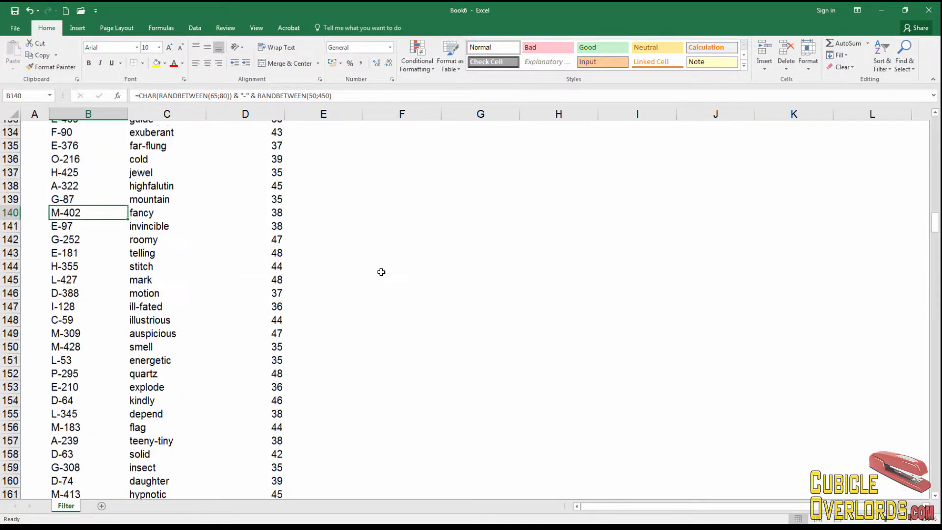
key(Up)
key(Up)
key(Up)
key(Up)
key(Up)
key(Up)
key(Up)
key(Up)
key(Up)
key(Up)
key(Up)
key(Up)
key(Up)
key(Up)
key(Up)
key(Up)
key(Up)
key(Up)
key(Up)
key(Up)
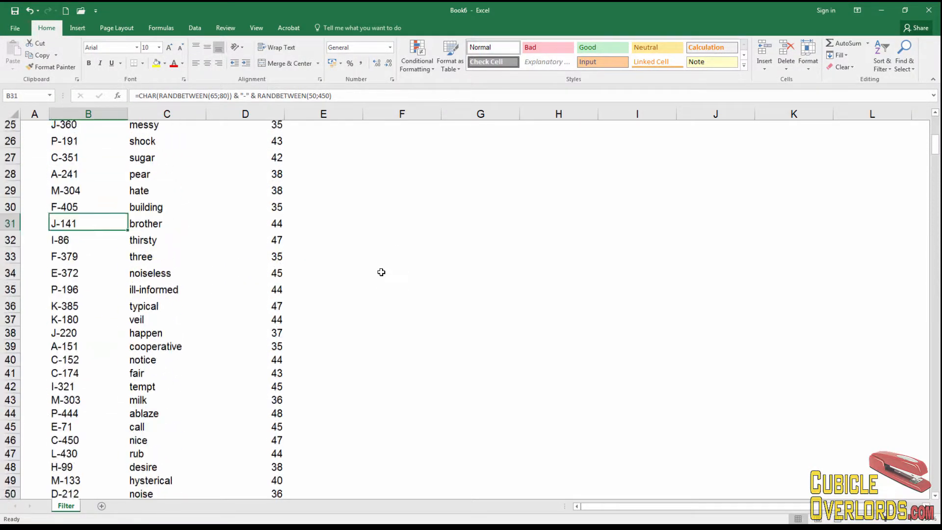
key(Down)
key(Down)
key(Down)
key(Down)
key(Down)
key(Down)
key(Down)
key(Down)
key(Down)
key(Down)
key(Down)
key(Down)
key(Down)
key(Down)
key(Down)
key(Down)
key(Down)
key(Down)
key(Down)
key(Down)
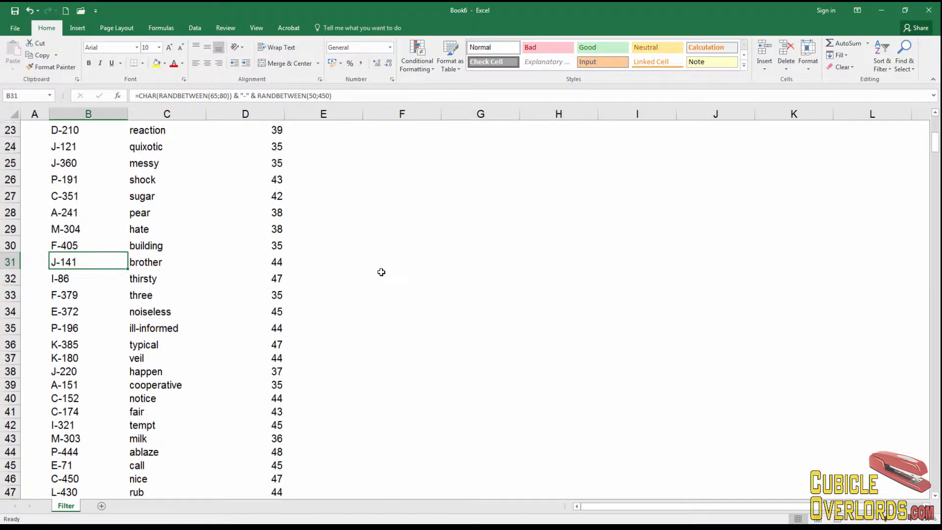
key(Down)
key(Down)
key(Down)
key(Down)
key(Down)
key(Down)
key(Down)
key(Down)
key(Down)
key(Down)
key(Down)
key(Down)
key(Down)
key(Down)
key(Down)
key(Down)
key(Down)
key(Down)
key(Down)
key(Down)
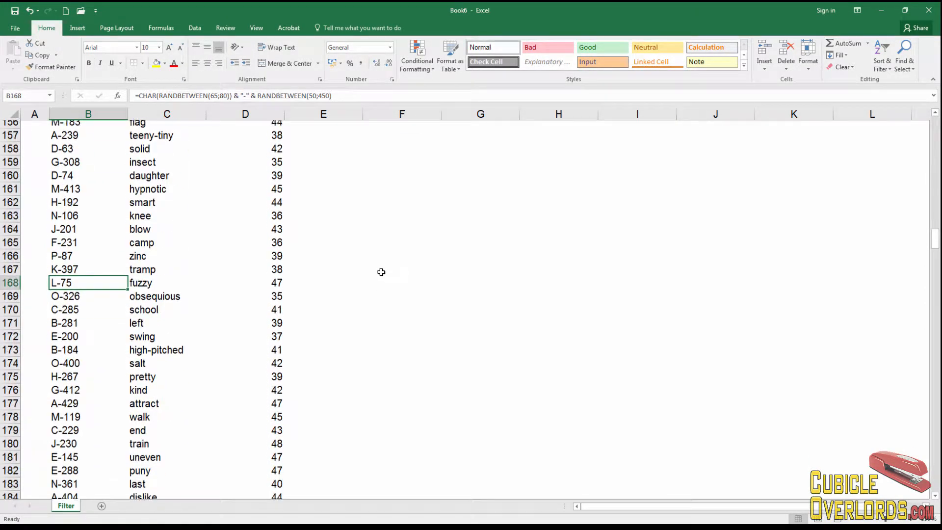
key(Down)
key(Down)
key(Down)
key(Down)
key(Down)
key(Down)
key(Down)
key(Down)
key(Down)
key(Down)
key(Down)
key(Down)
key(Down)
key(Down)
key(Down)
key(Down)
key(Down)
key(Down)
key(Down)
key(Down)
key(Up)
key(Up)
key(Up)
key(Up)
key(Up)
key(Up)
key(Up)
key(Up)
key(Up)
key(Up)
key(Up)
key(Up)
key(Up)
key(Up)
key(Up)
key(Up)
key(Up)
key(Up)
key(Up)
key(Up)
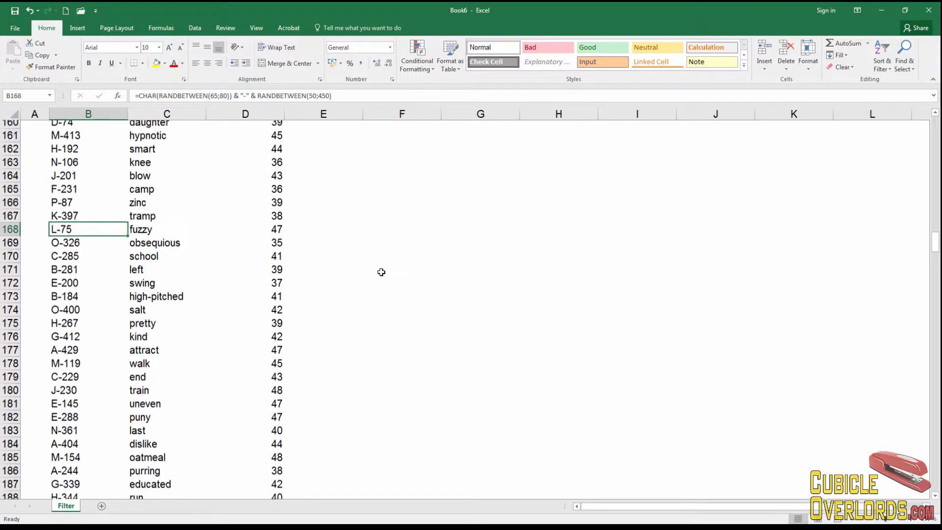
key(Up)
key(Up)
key(Up)
key(Up)
key(Up)
key(Up)
key(Up)
key(Up)
key(Up)
key(Up)
key(Up)
key(Up)
key(Up)
key(Up)
key(Up)
key(Up)
key(Up)
key(Up)
key(Up)
key(Up)
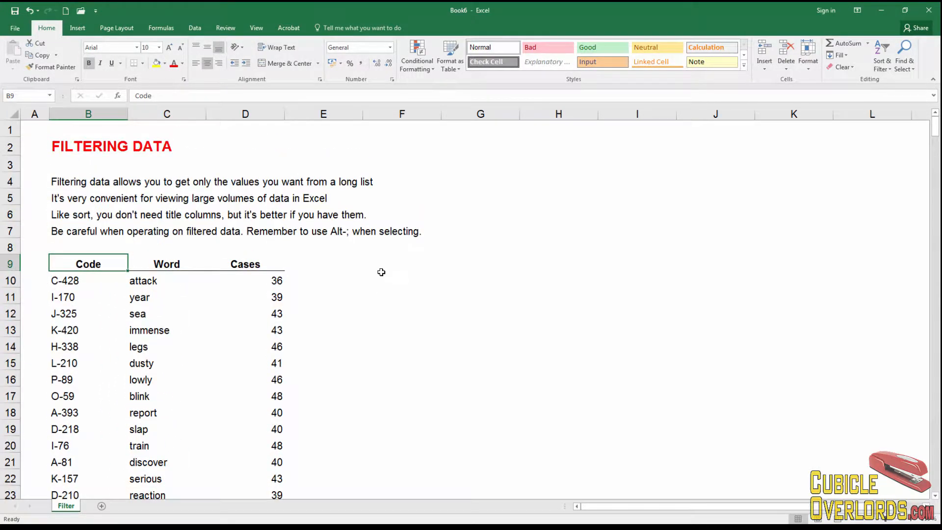
key(Down)
key(Up)
Examine the Code, Word and Cases title row in row 9 and the data directly beneath it
click(112, 317)
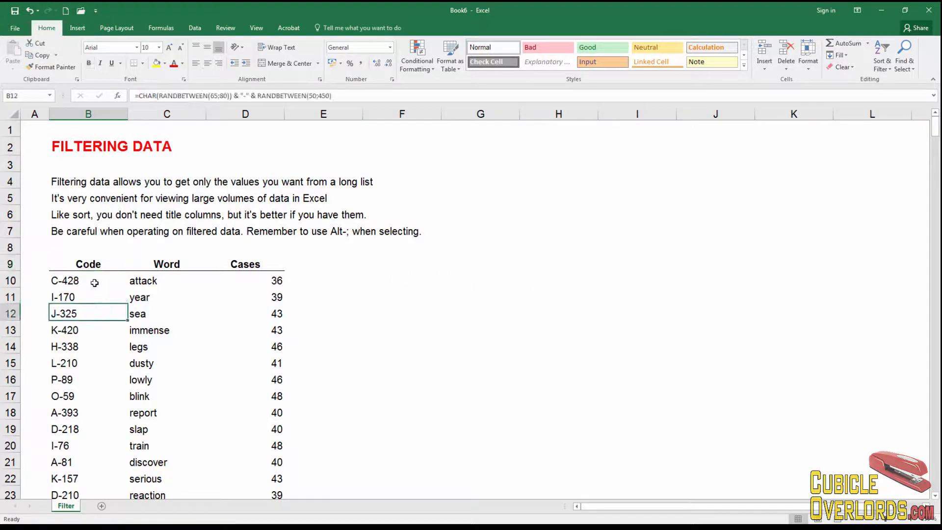
click(95, 265)
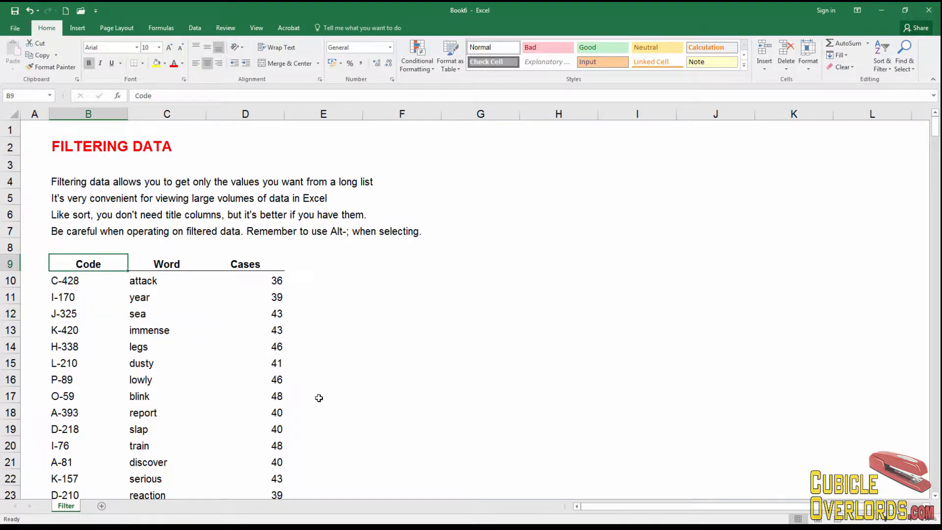
drag(112, 263, 247, 264)
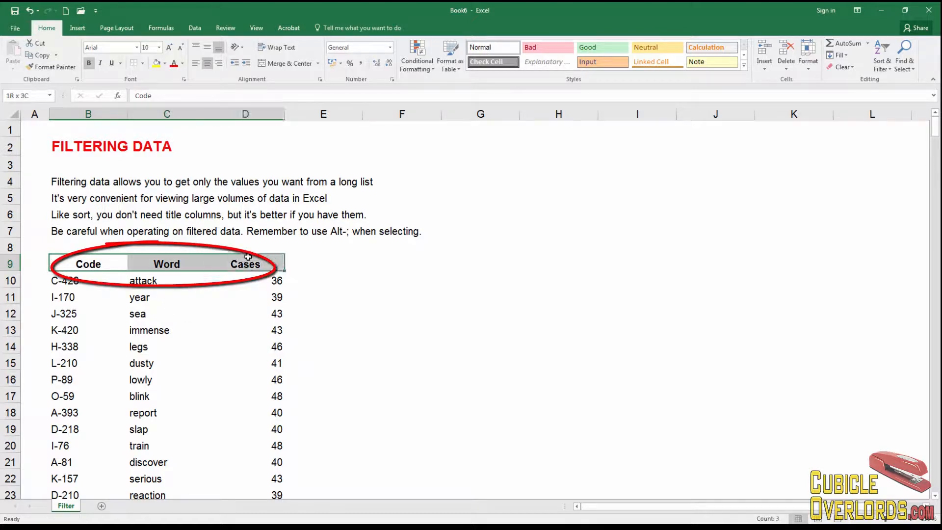
click(235, 323)
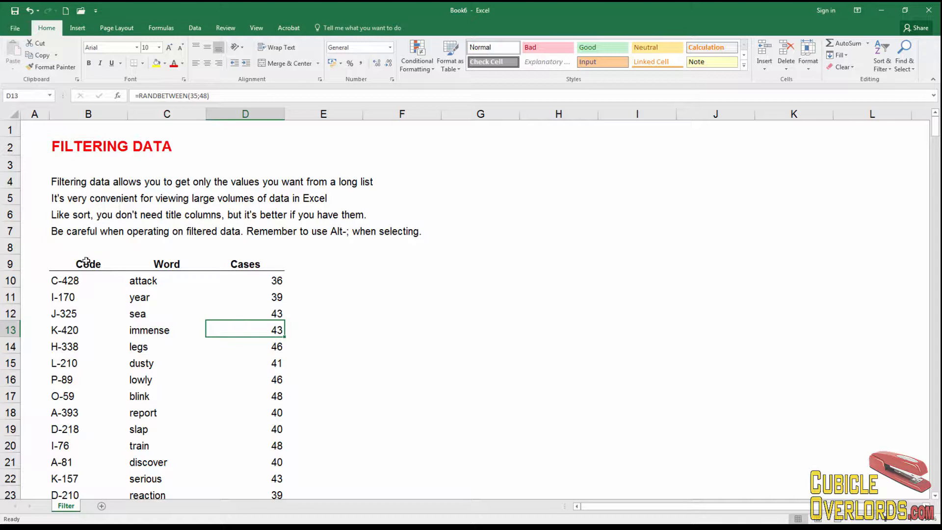
drag(87, 266, 248, 264)
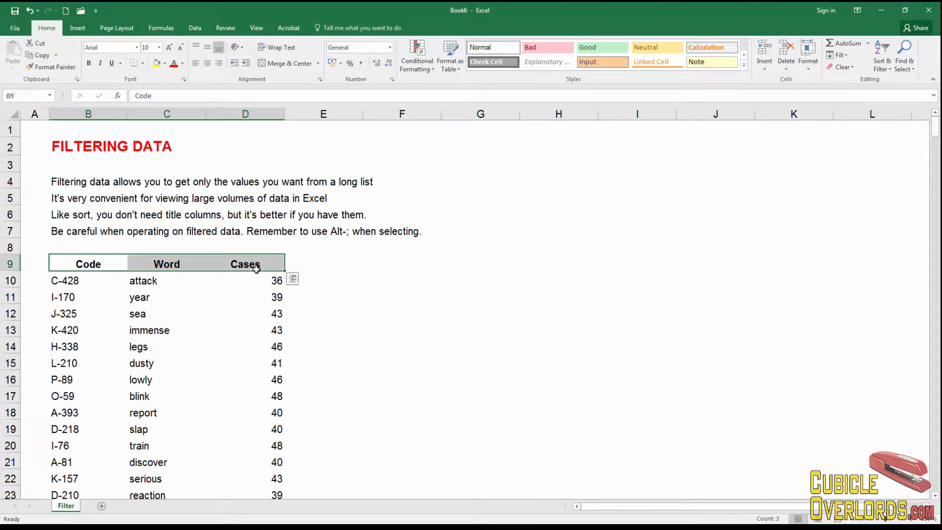
click(239, 315)
drag(83, 268, 255, 412)
click(124, 328)
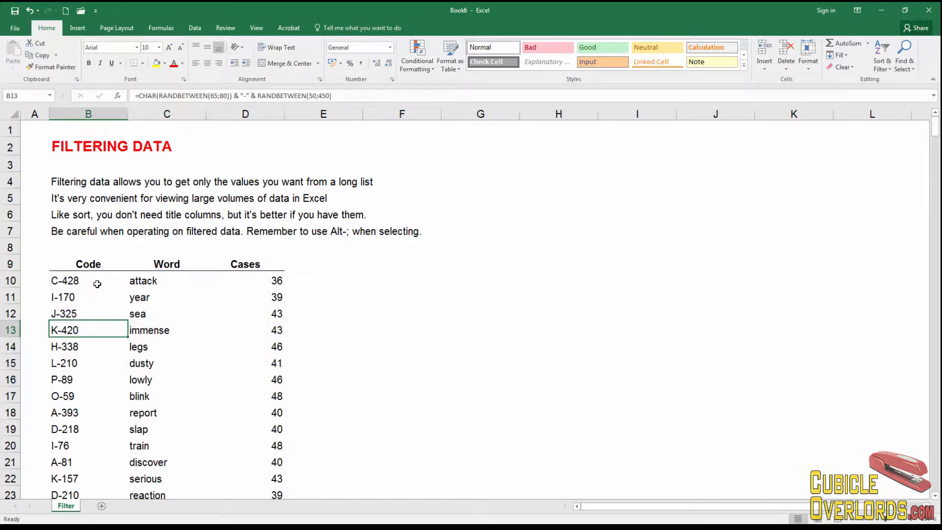
click(91, 265)
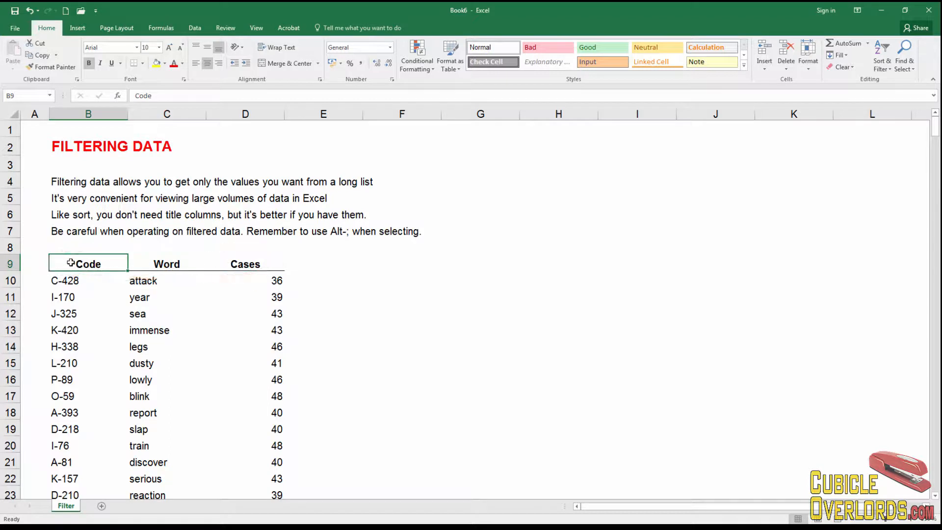
drag(73, 264, 241, 264)
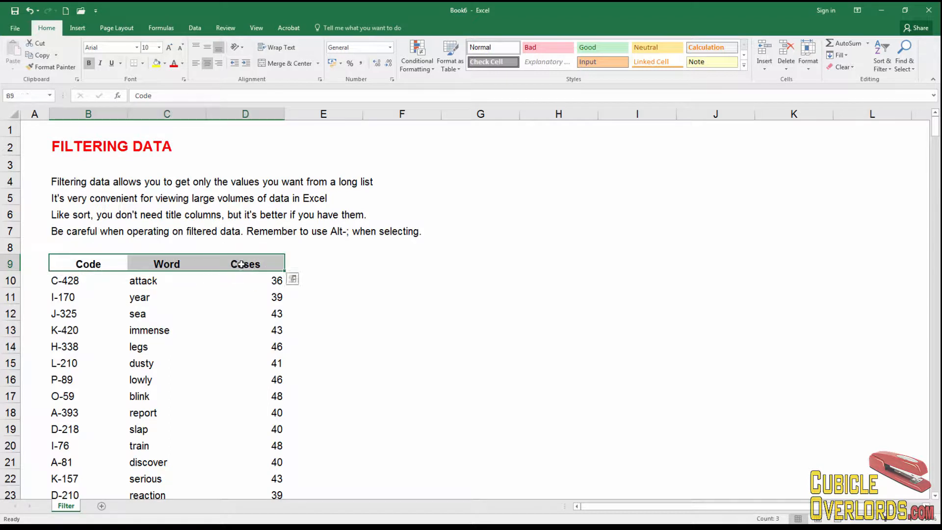
click(75, 263)
drag(77, 263, 231, 268)
click(216, 298)
Turn on filtering for the data list, starting from its Code heading in cell B9
click(91, 261)
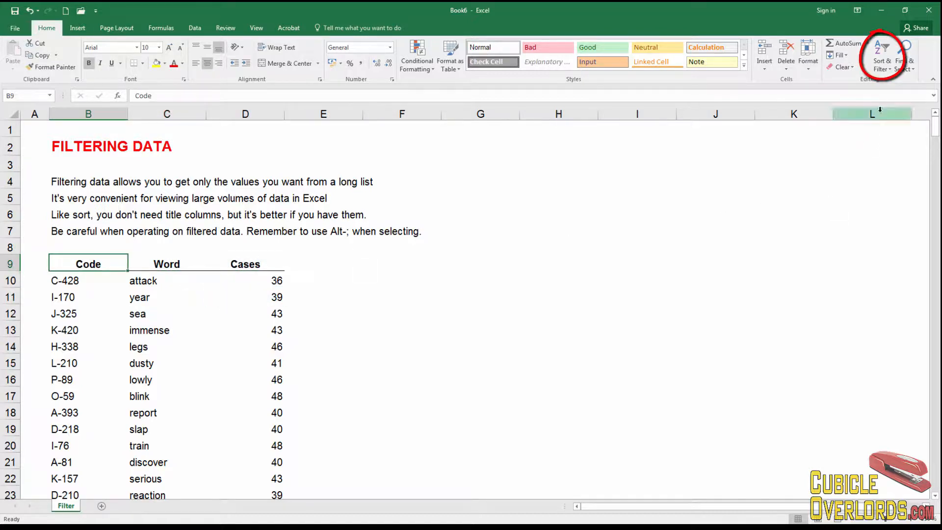
click(885, 73)
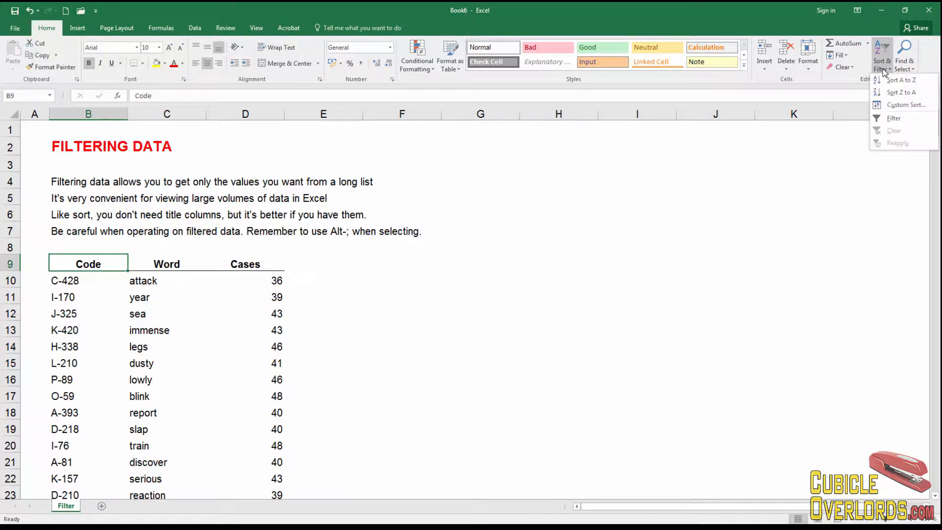
click(894, 121)
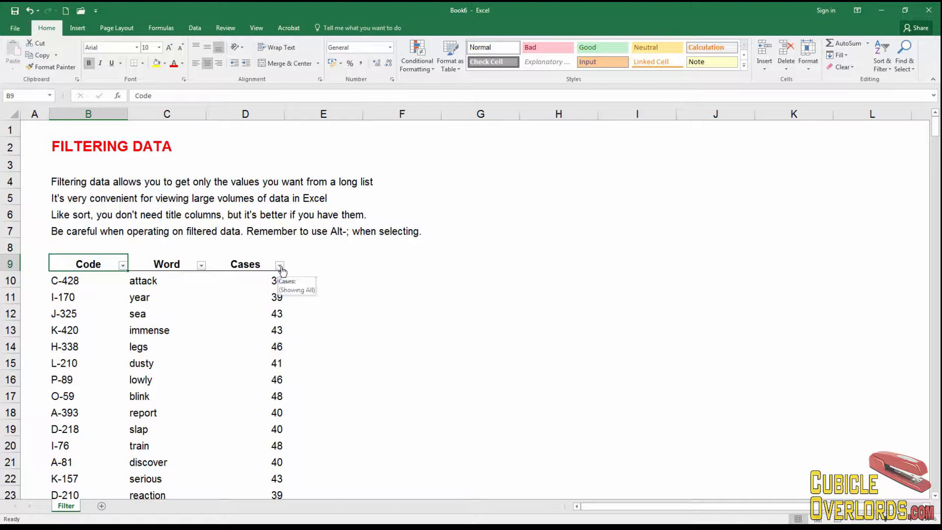
click(412, 274)
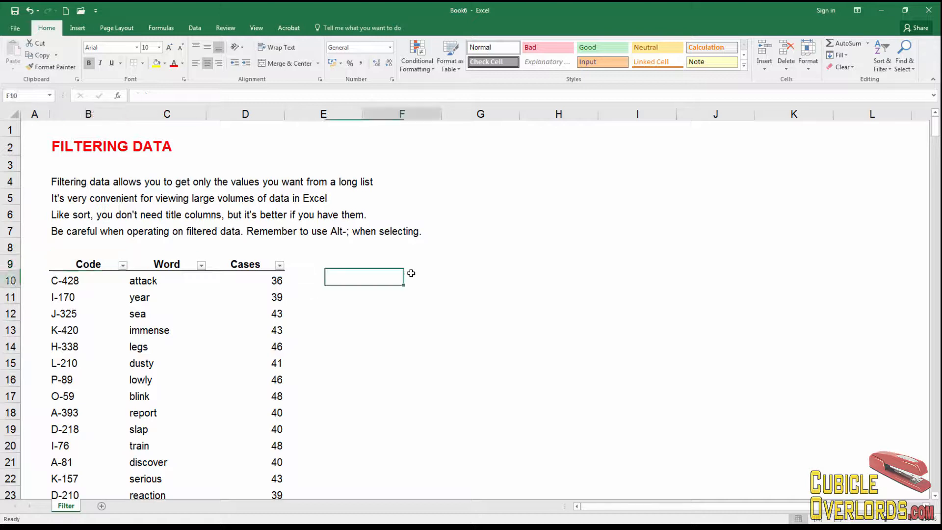
click(97, 310)
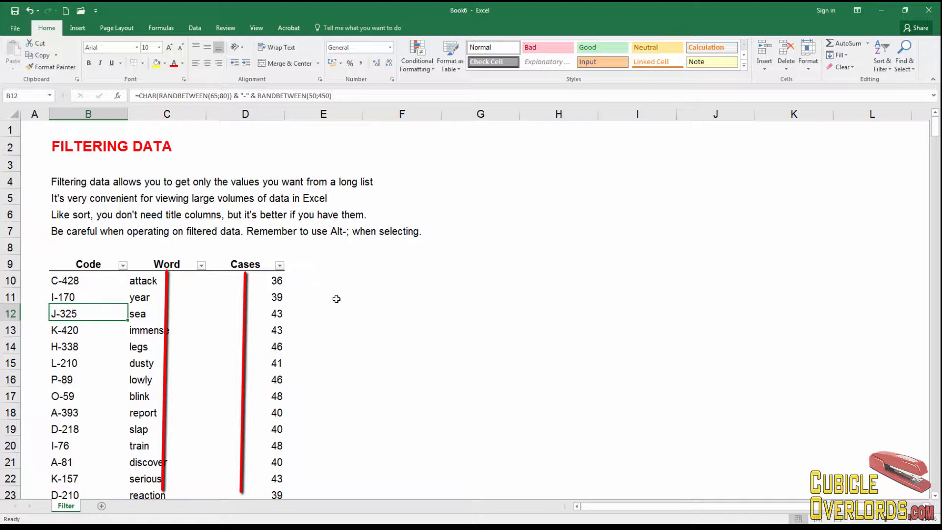
click(196, 323)
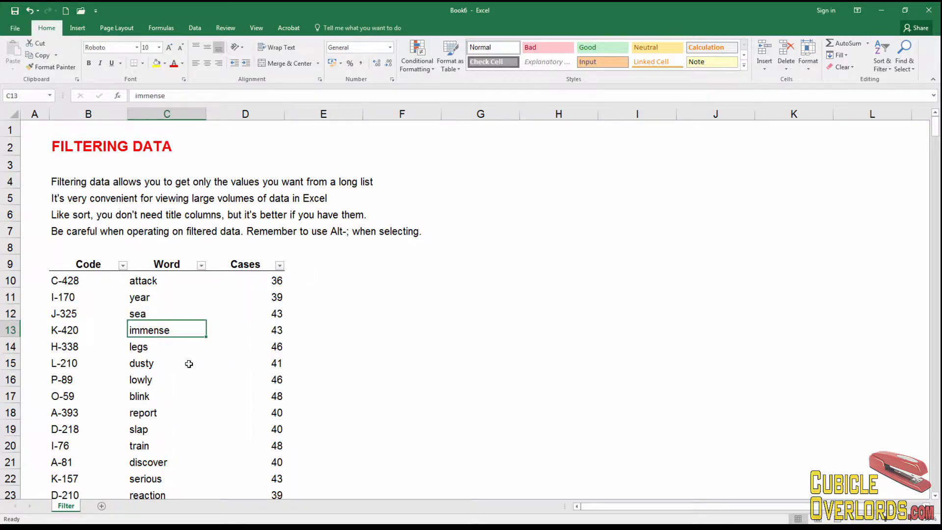
scroll(189, 363, down, 1)
scroll(188, 360, up, 1)
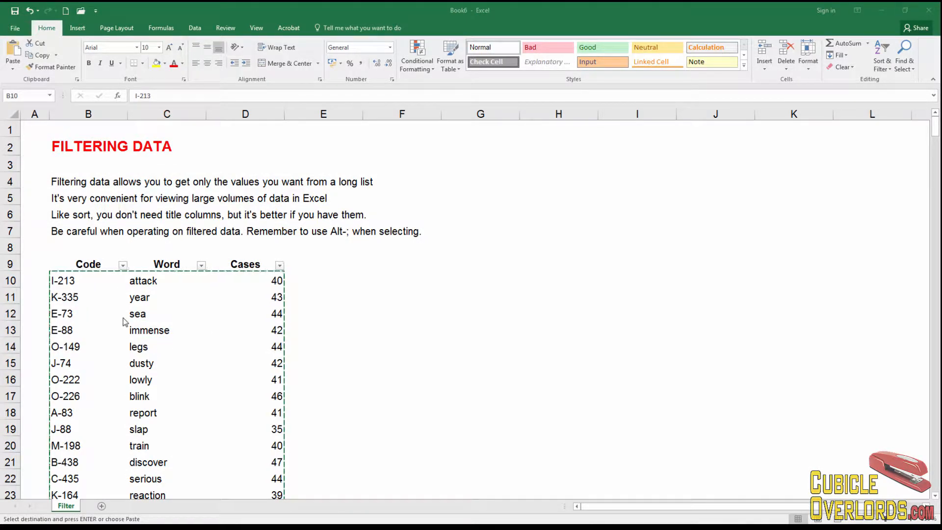
Filter the Code column to show only the A-139 entry, with all other codes deselected
click(123, 265)
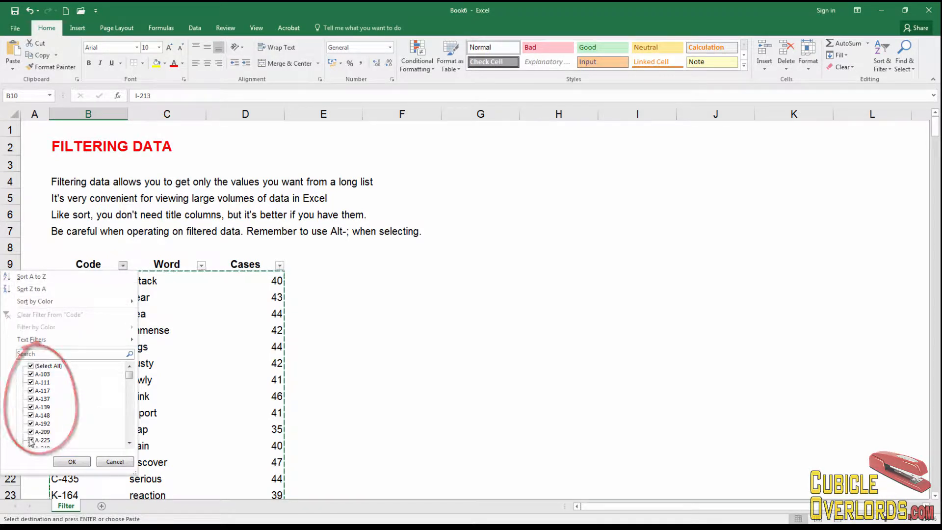
mouse_move(131, 376)
mouse_down()
mouse_move(120, 444)
mouse_move(127, 373)
mouse_up()
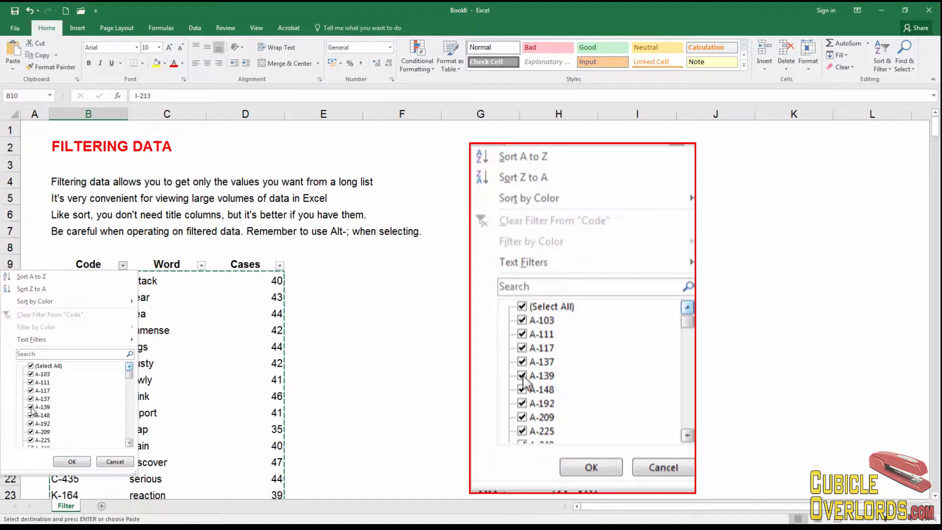
click(31, 366)
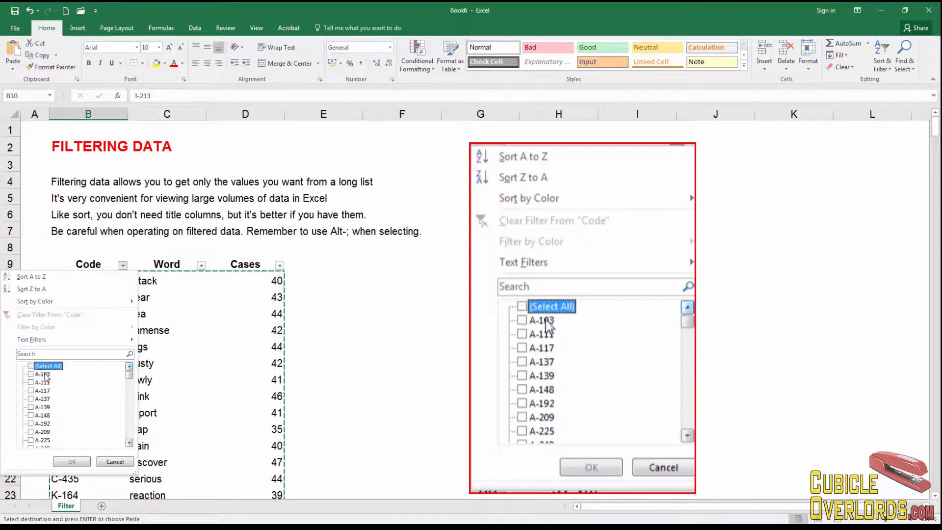
click(31, 407)
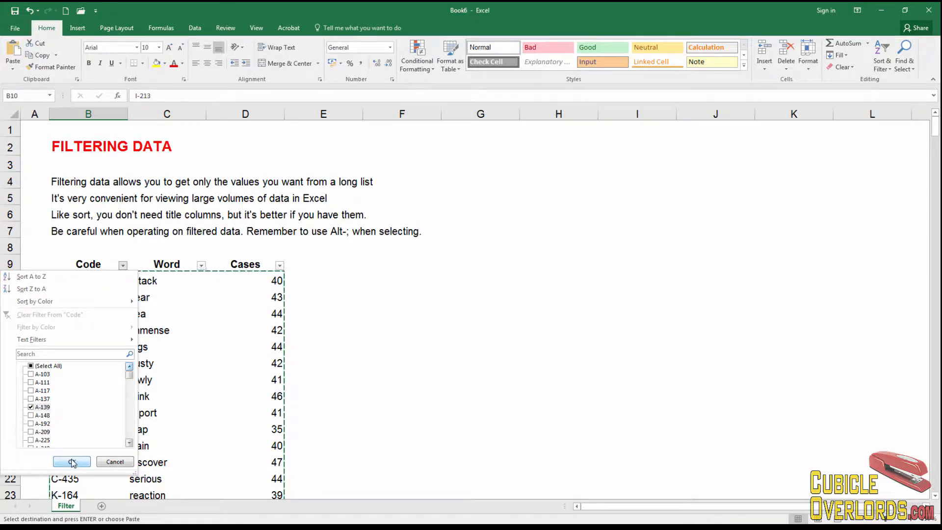
click(72, 463)
click(175, 359)
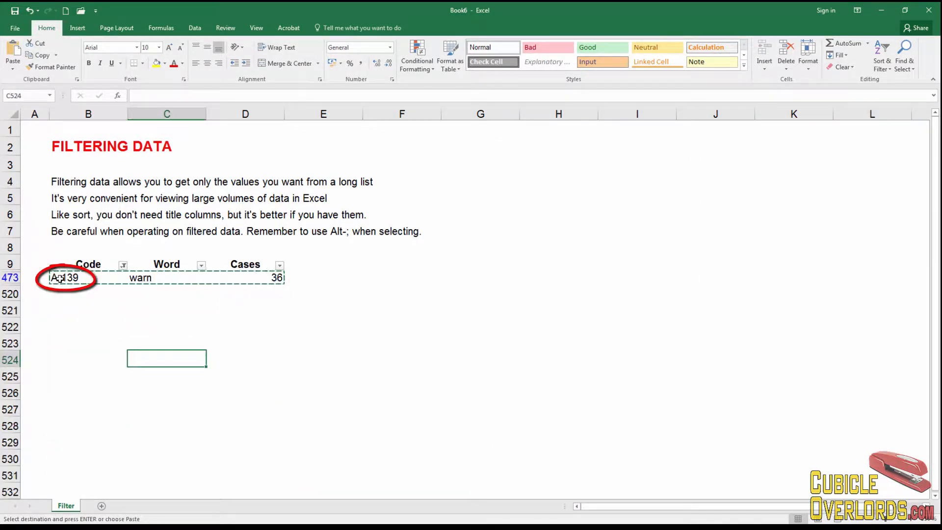
Examine the filtered A-139 row, its row number and the filter marker on the Code heading
click(59, 278)
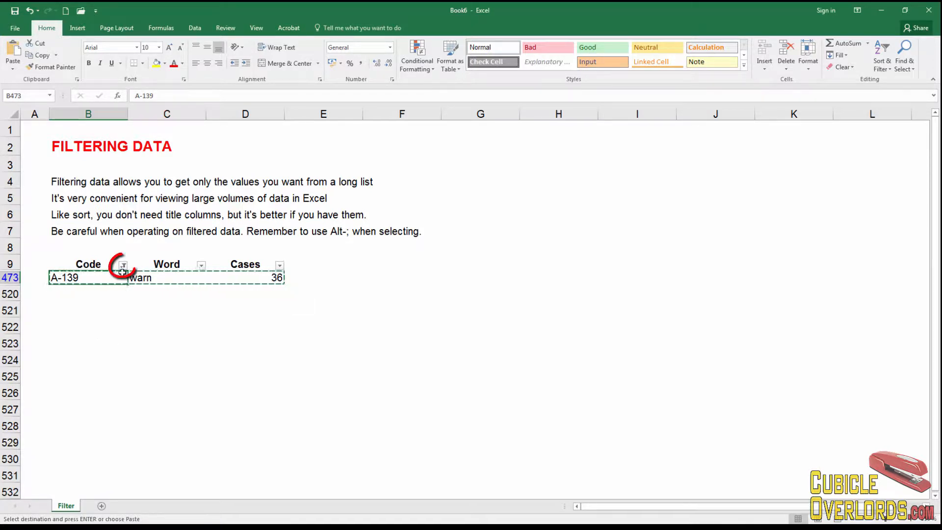
mouse_move(123, 270)
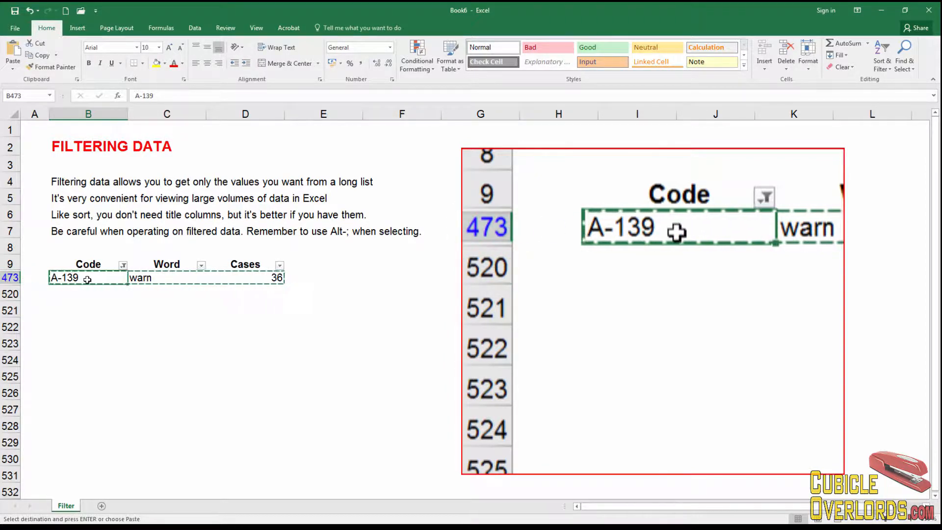
click(4, 278)
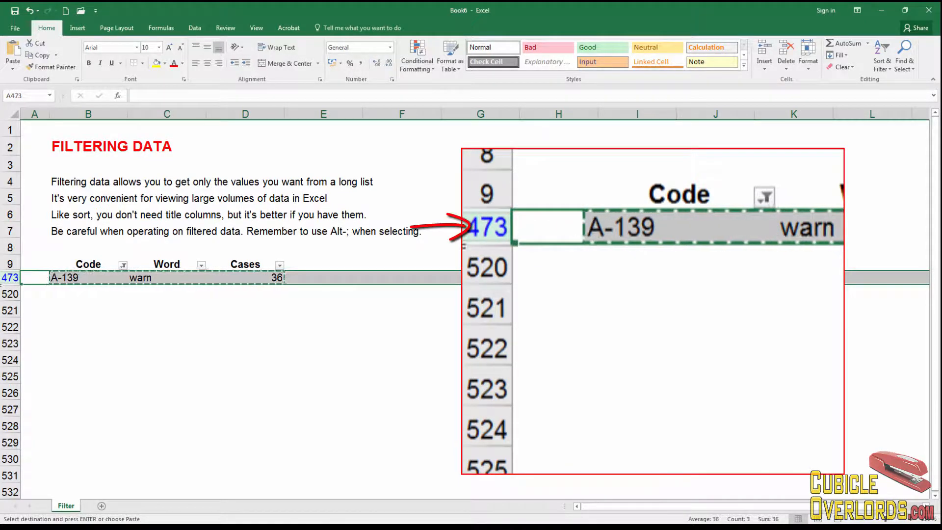
click(72, 278)
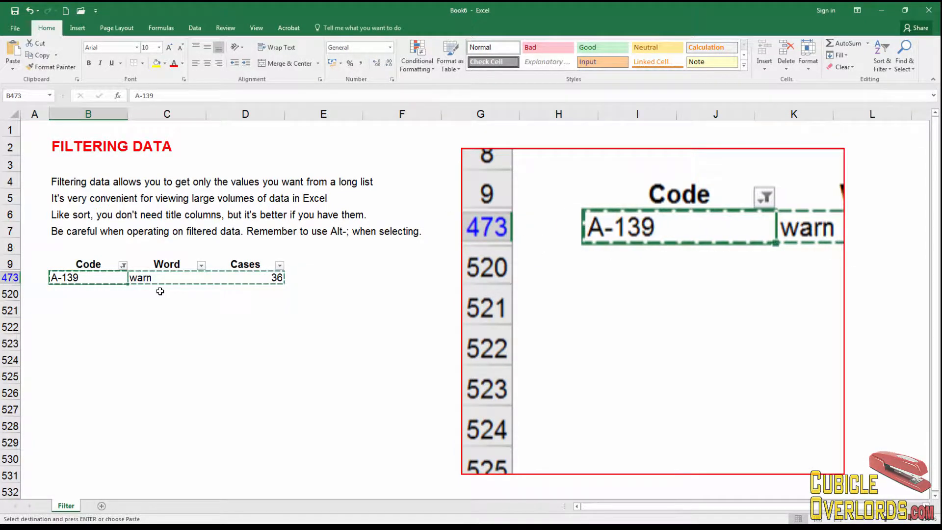
click(147, 308)
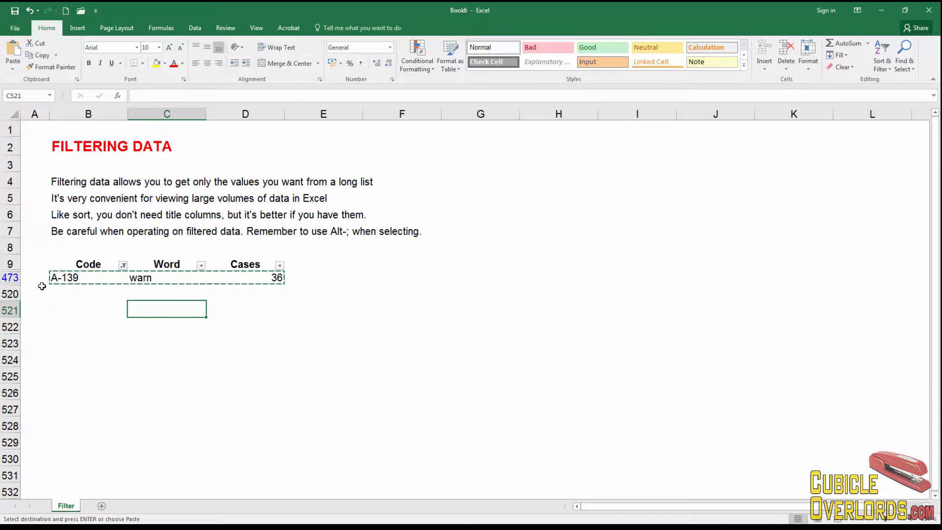
click(112, 281)
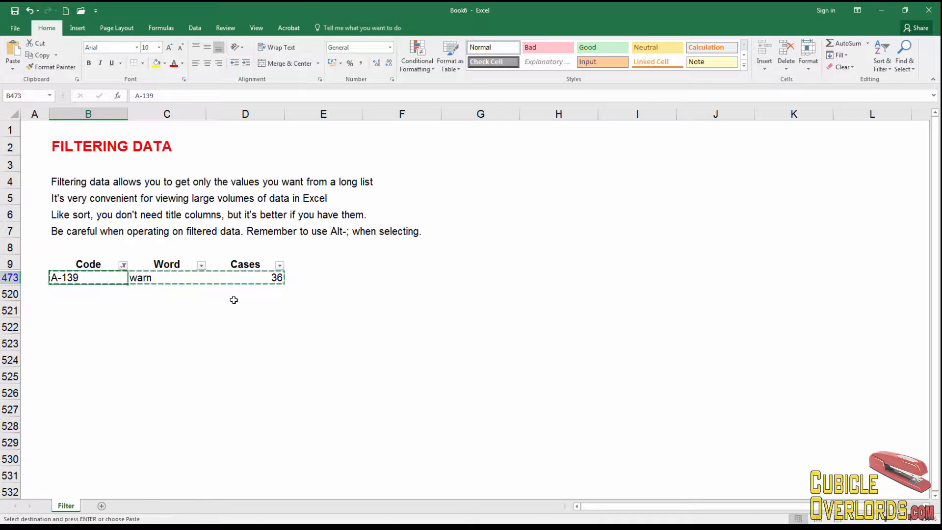
click(260, 279)
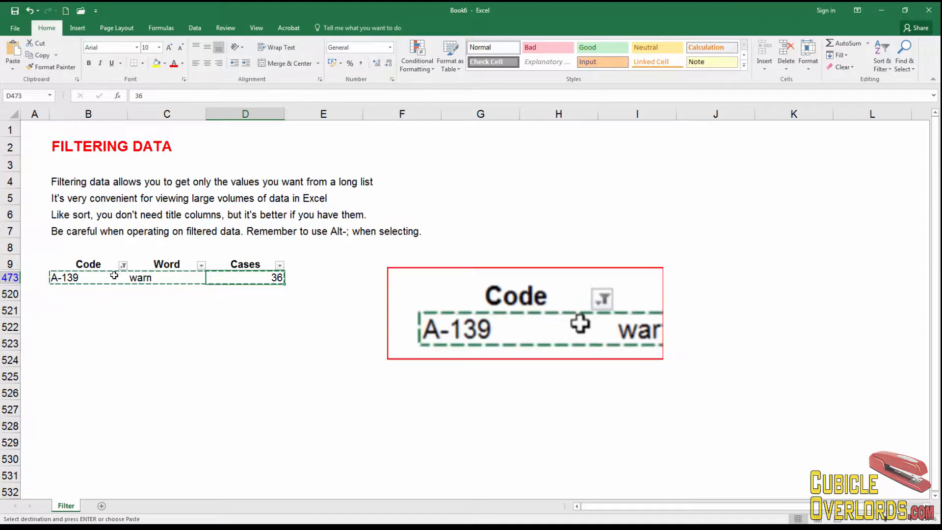
Clear the filter from the Code column
mouse_move(123, 267)
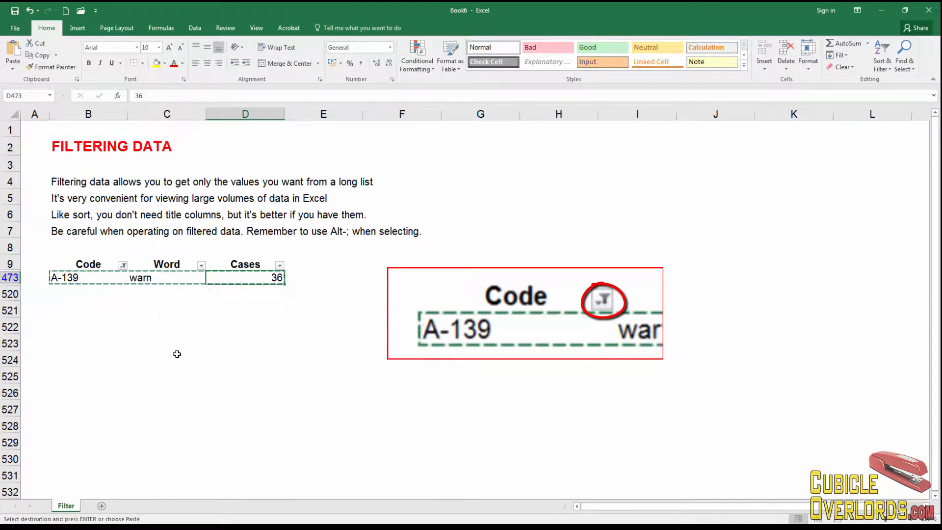
click(123, 265)
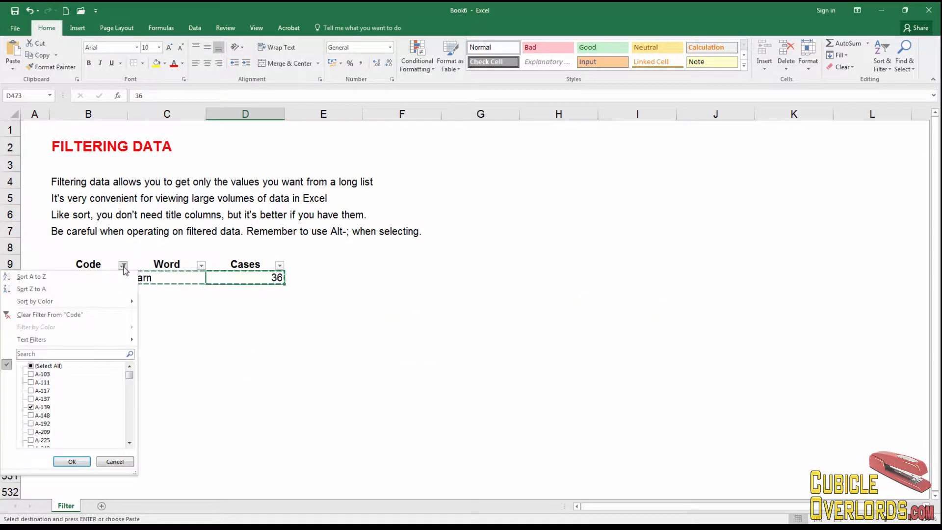
click(104, 315)
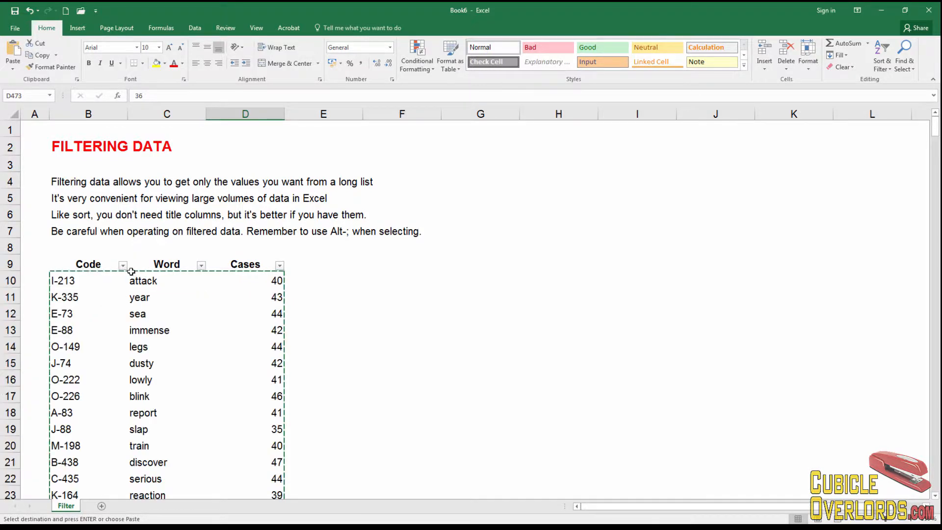
Filter the Code column to the entries matching the search text "A-" and look through the filtered list
click(123, 265)
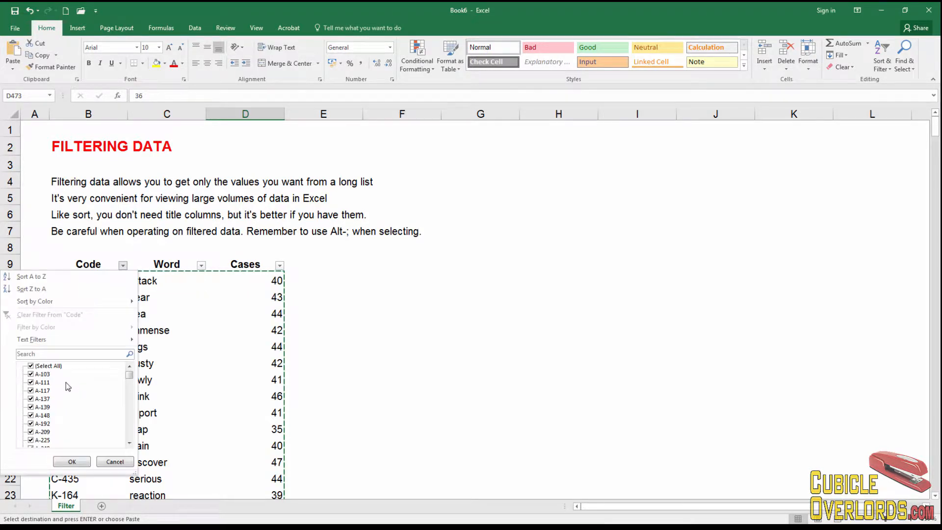
click(80, 355)
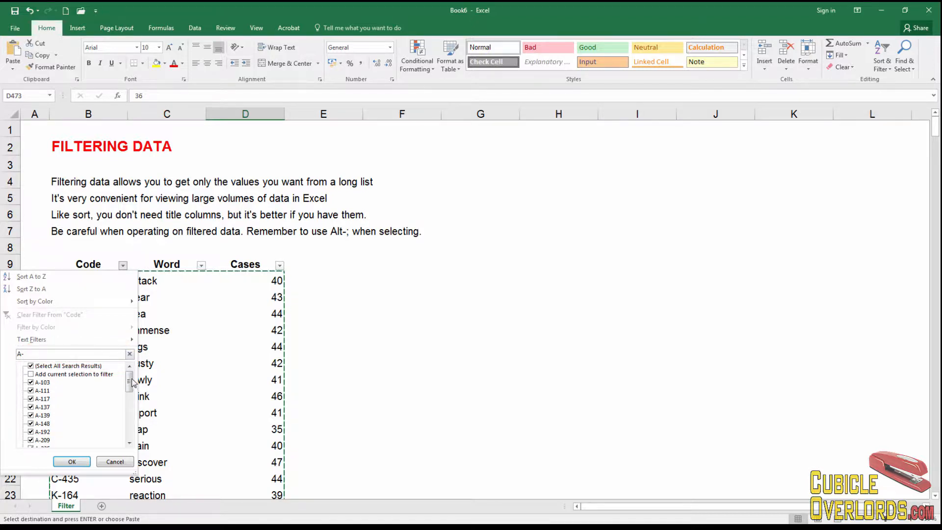
mouse_move(133, 382)
mouse_down()
mouse_move(122, 444)
mouse_move(124, 380)
mouse_up()
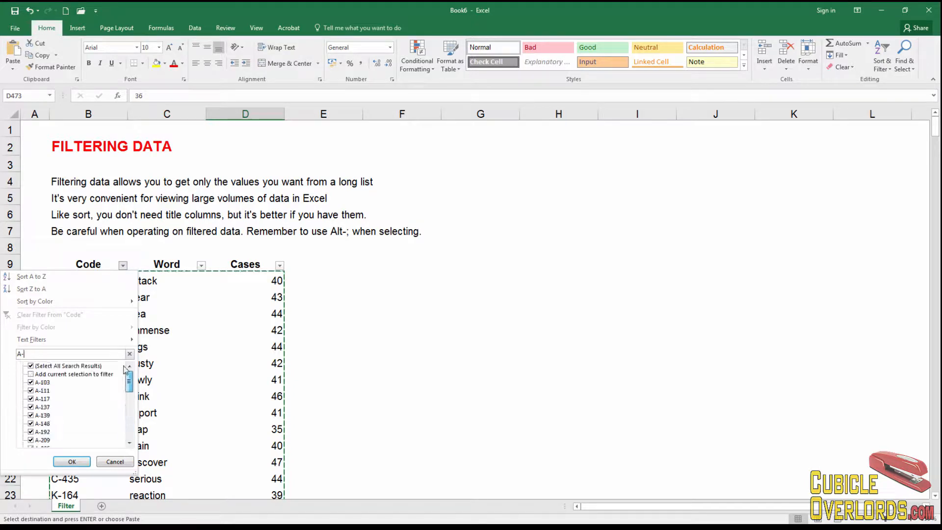
click(74, 460)
click(140, 347)
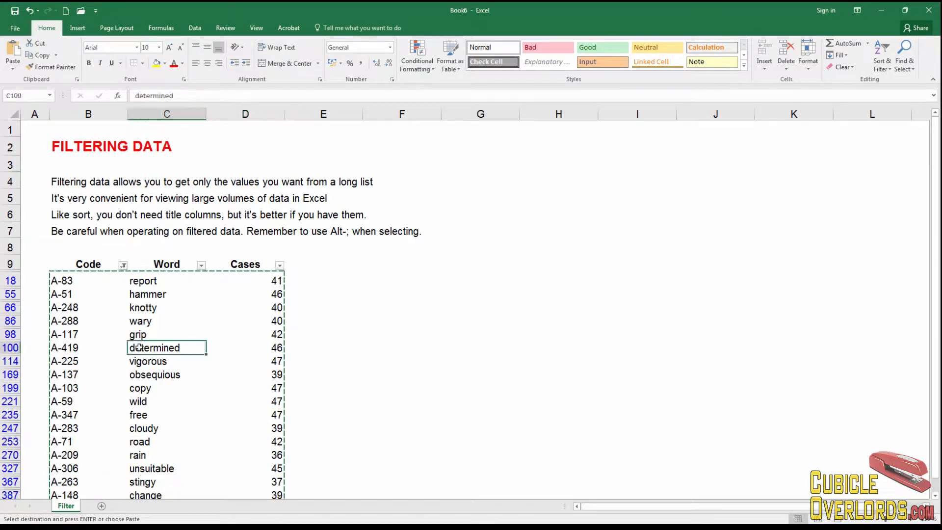
click(94, 349)
scroll(91, 353, down, 4)
scroll(92, 358, up, 4)
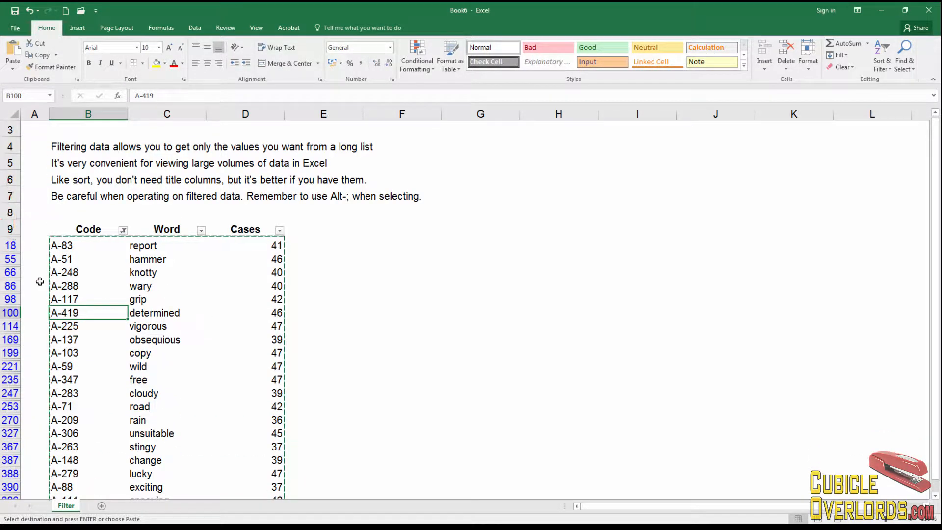
Filter the Word column to show only annoyed, change, determined and exciting
click(148, 366)
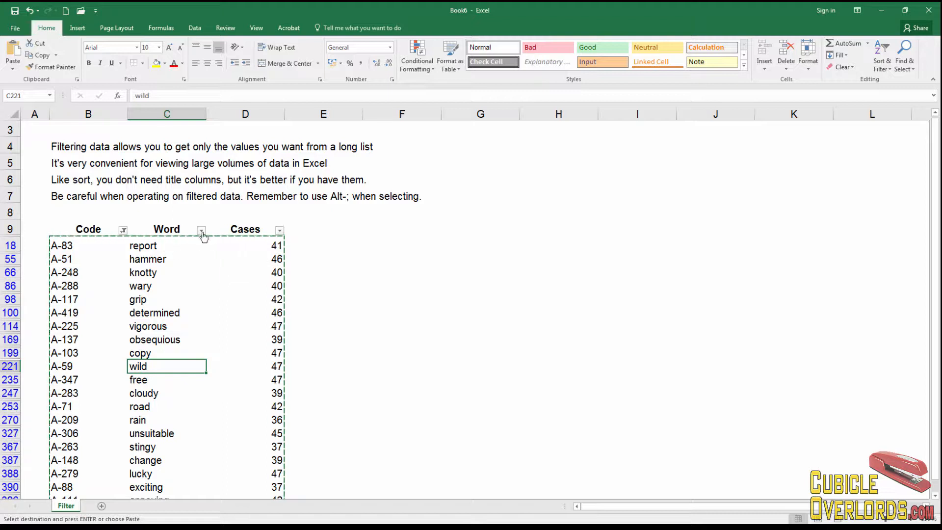
click(201, 230)
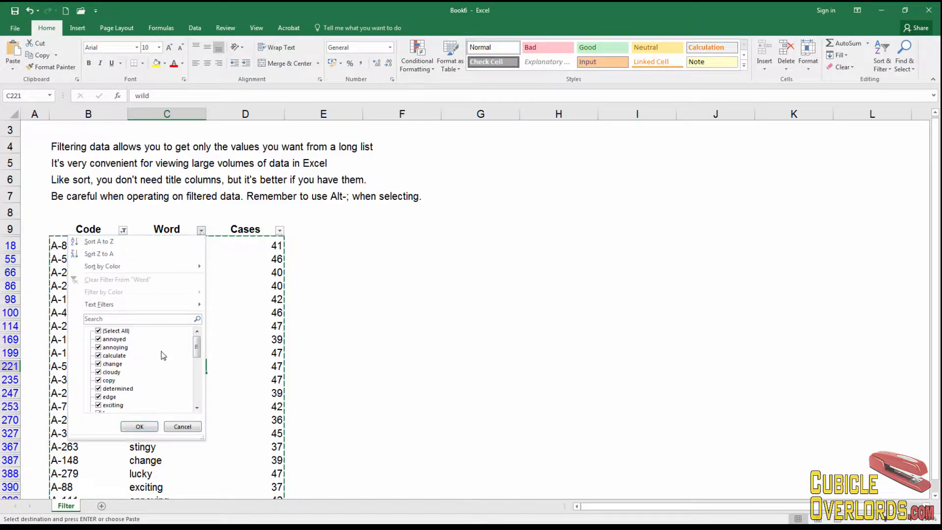
click(98, 331)
click(100, 339)
click(100, 364)
click(99, 389)
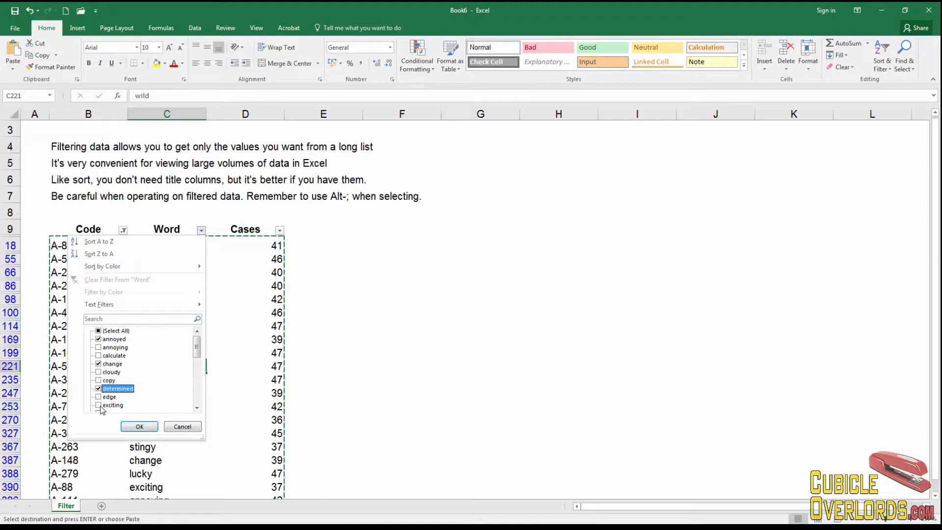
click(99, 405)
click(138, 426)
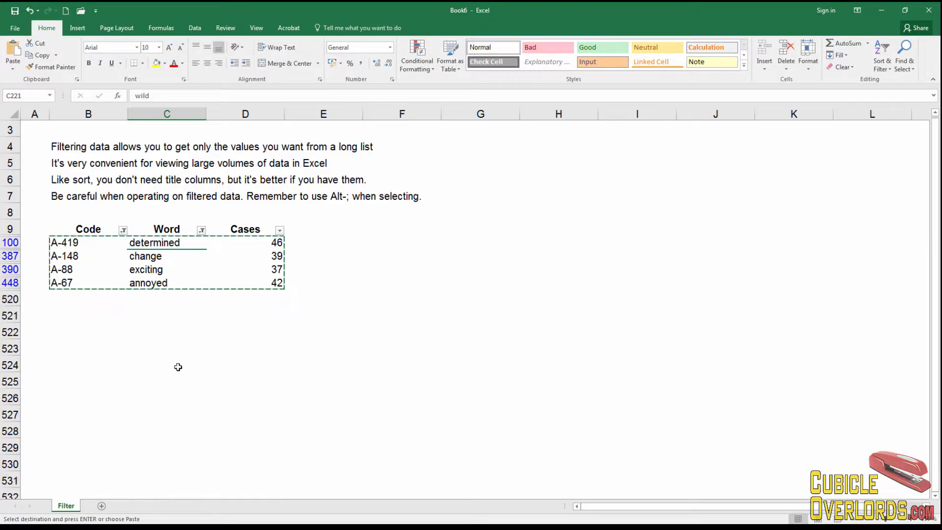
click(154, 270)
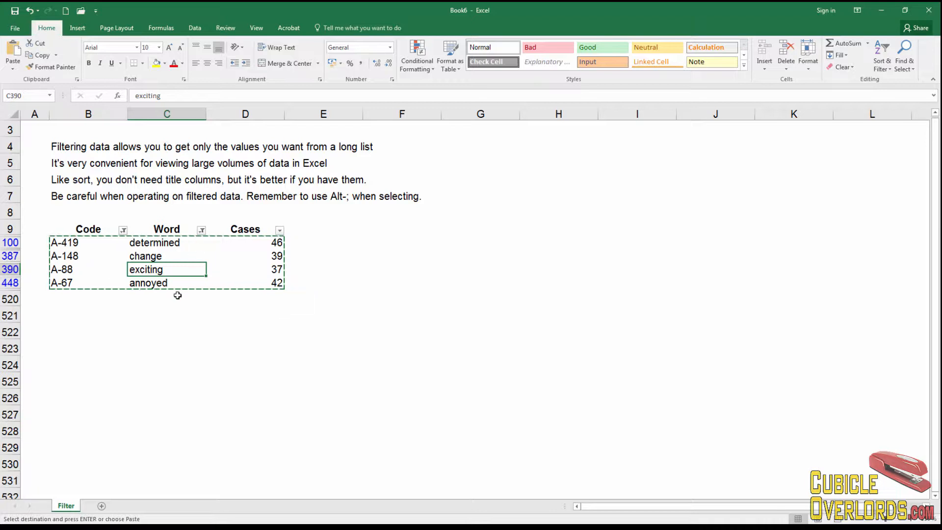
Clear the filter from the Word column and look through the restored A- list
click(202, 230)
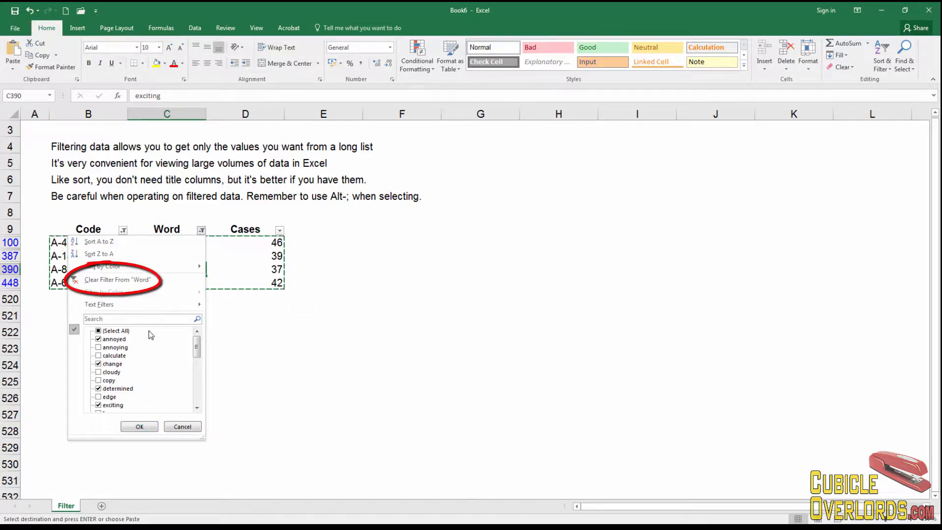
click(145, 281)
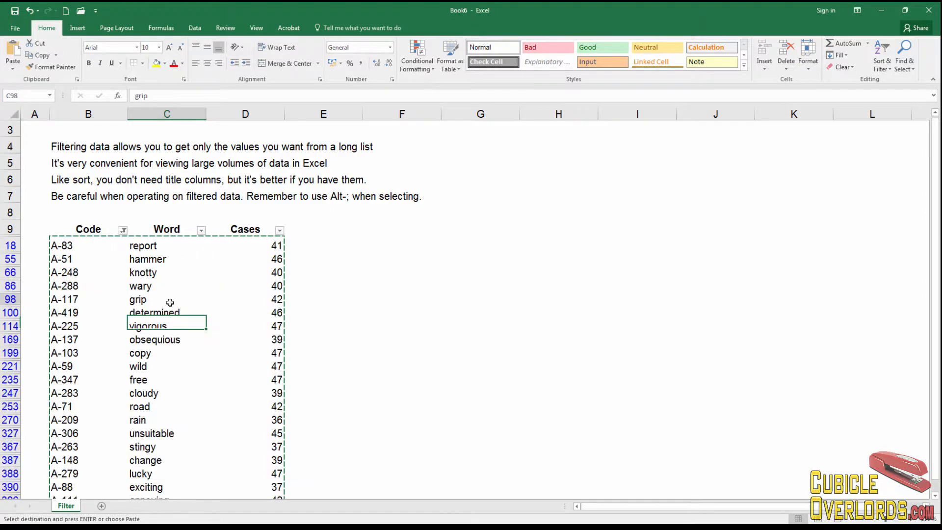
click(69, 272)
scroll(79, 383, down, 1)
scroll(73, 436, down, 2)
scroll(74, 427, up, 6)
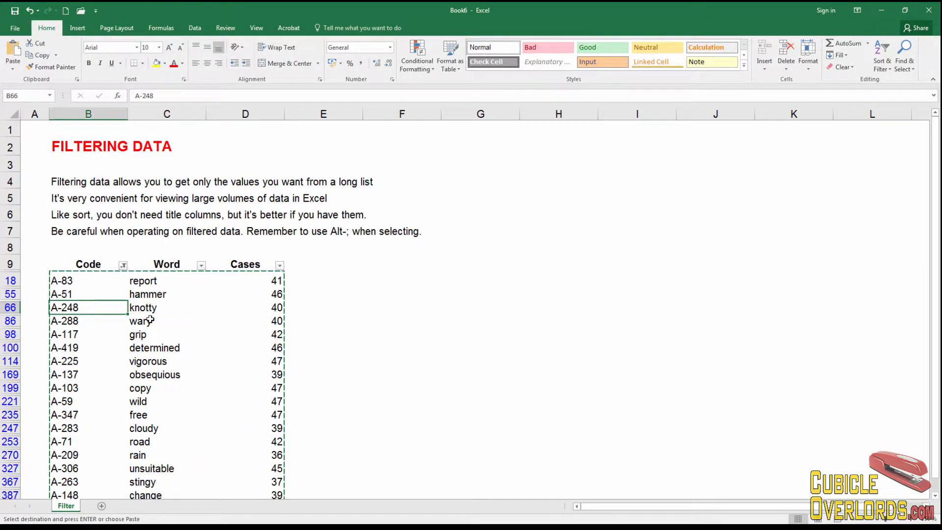
Filter the Word column with a text filter to words beginning with "st"
click(170, 268)
click(87, 269)
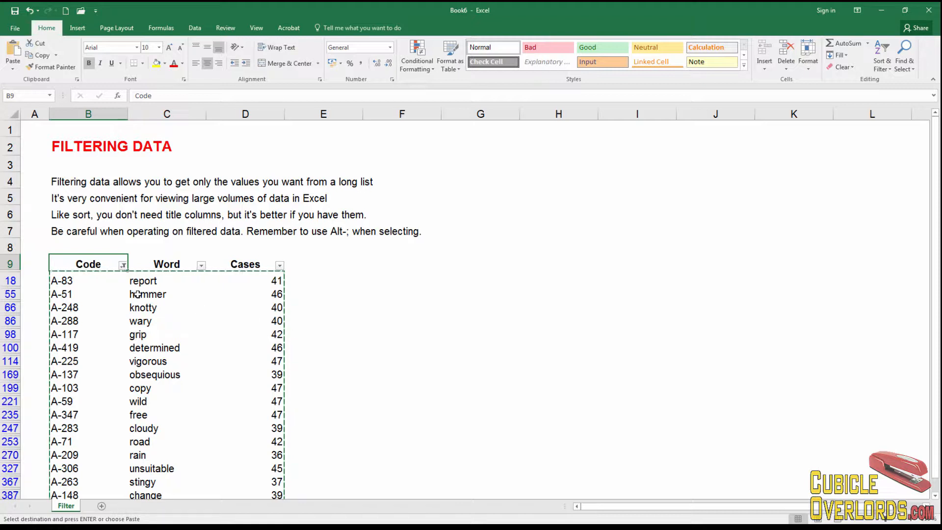
click(201, 266)
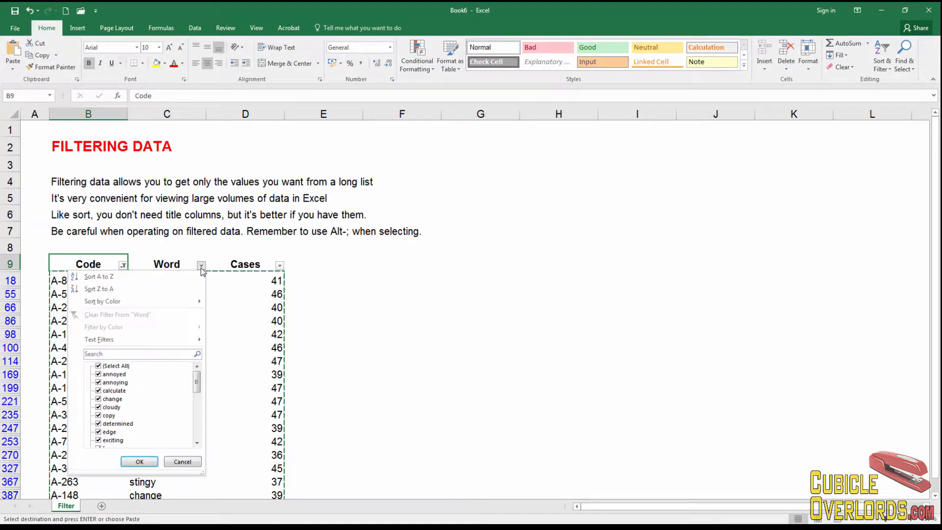
mouse_move(158, 341)
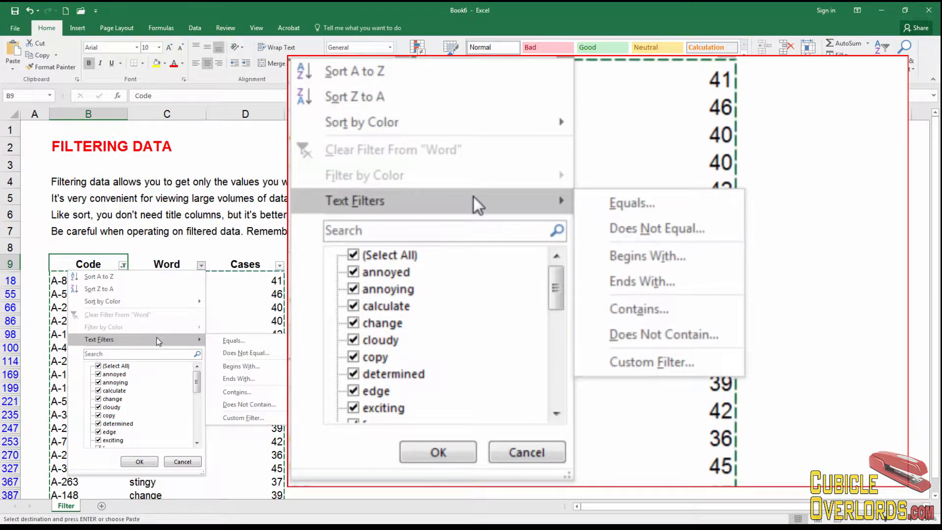
click(252, 370)
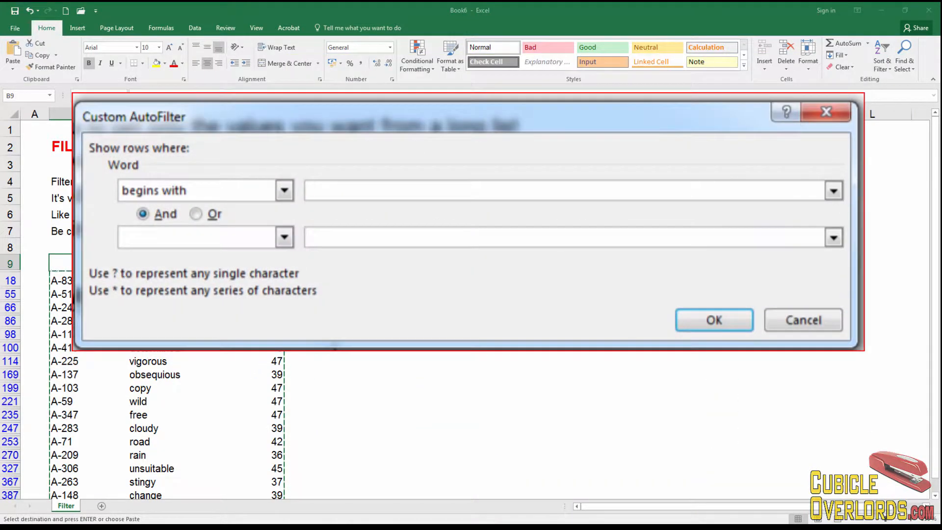
text(st)
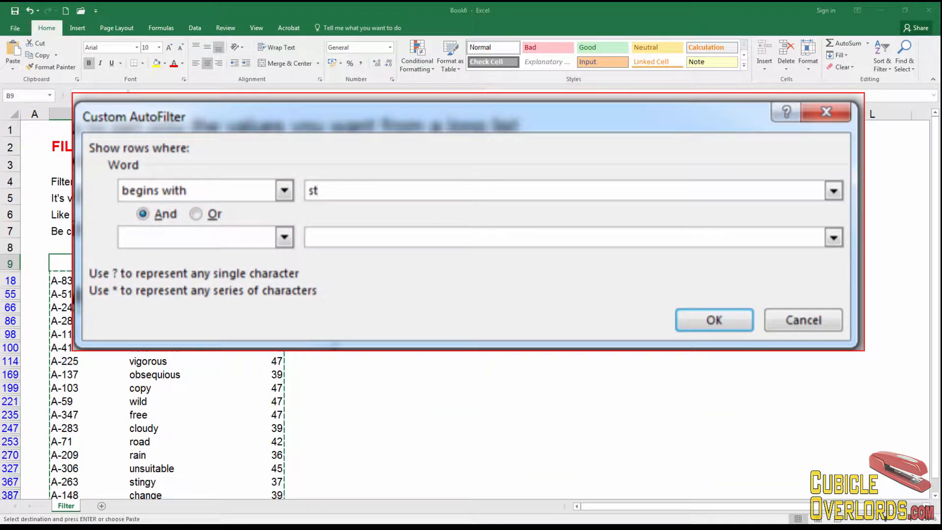
click(714, 320)
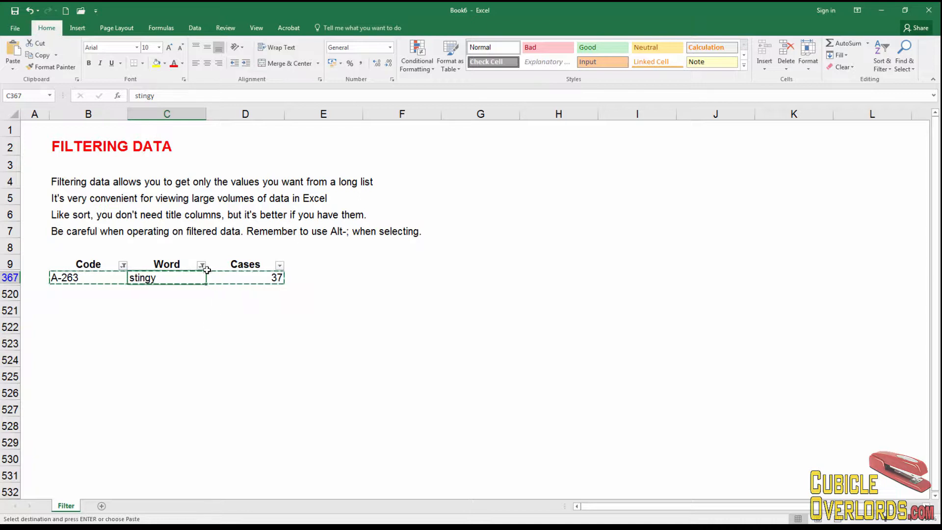
Clear the Word filter and apply a Between number filter to the Cases column with 45 as the upper limit
click(203, 267)
click(123, 311)
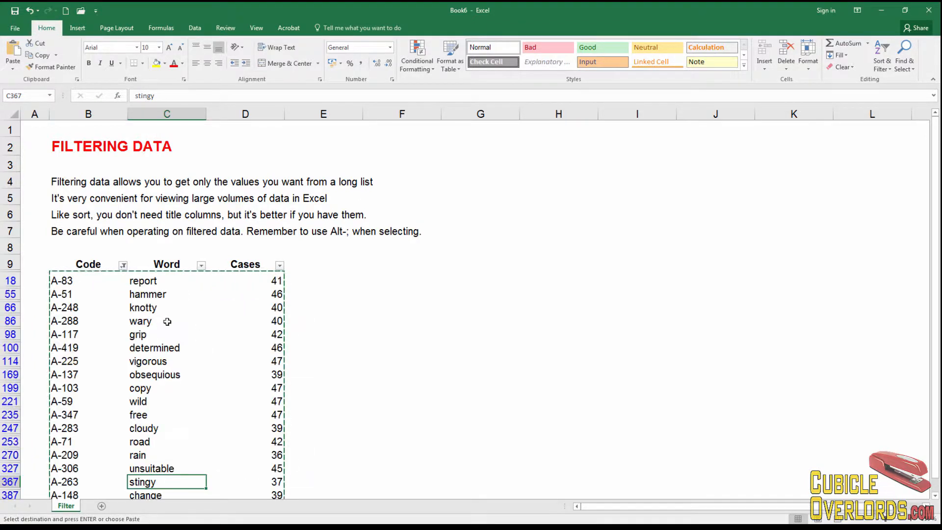
click(239, 332)
click(279, 265)
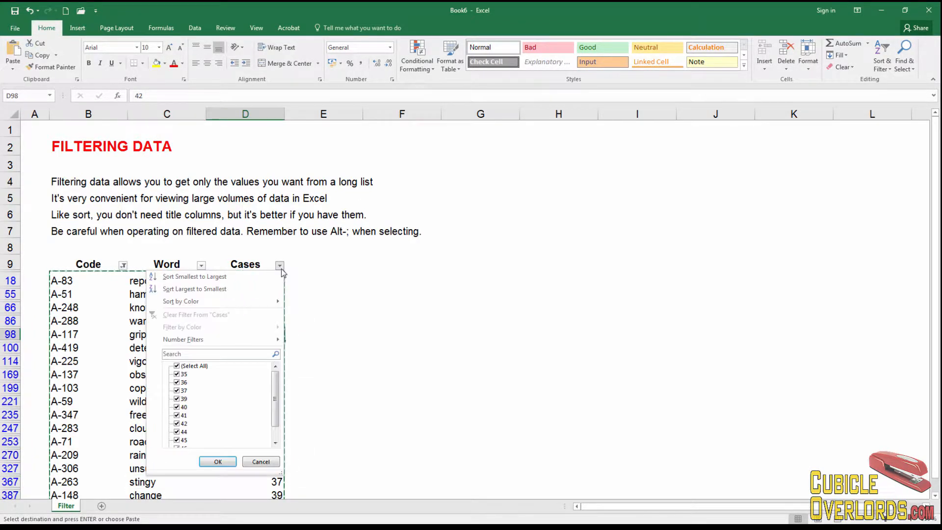
mouse_move(226, 339)
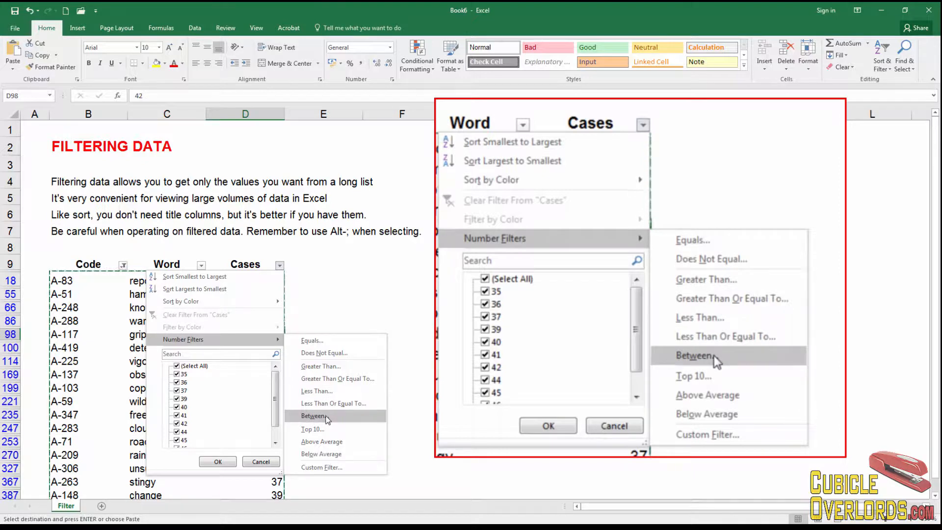
click(326, 416)
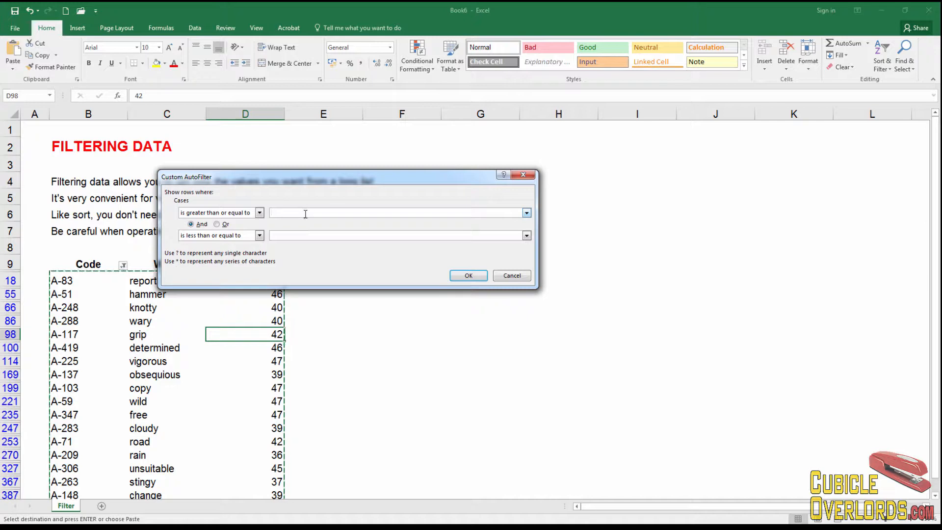
click(301, 238)
drag(296, 236, 222, 237)
text(45)
click(469, 275)
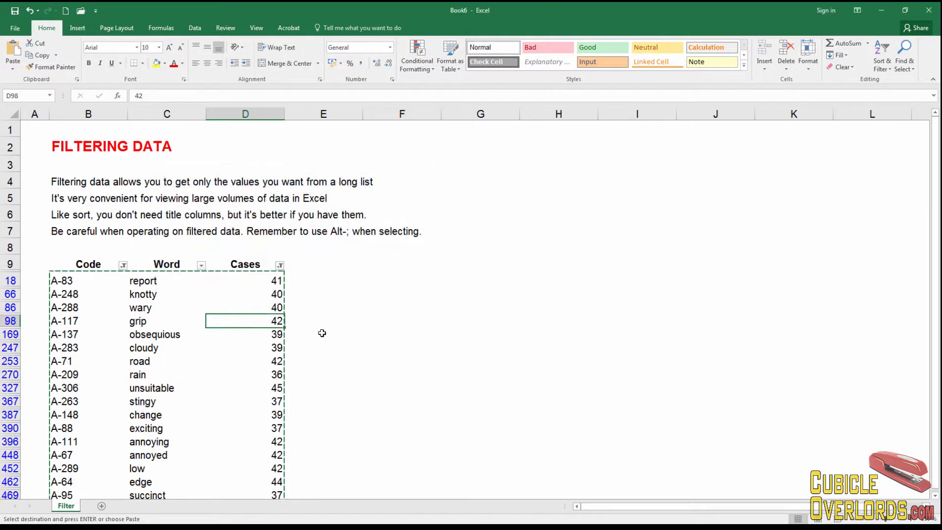
Examine the Cases values in the filtered list from its first row to its last
click(236, 362)
scroll(273, 304, down, 1)
scroll(269, 362, down, 3)
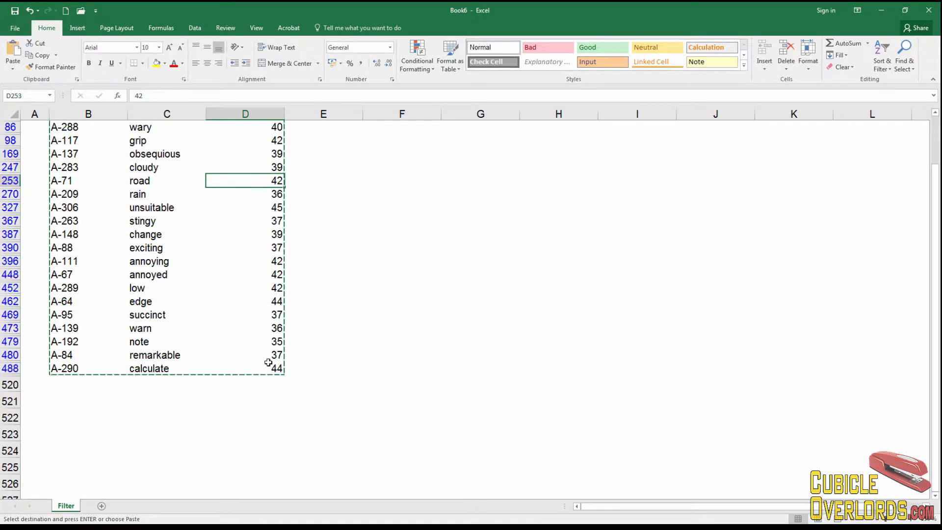
scroll(269, 361, up, 3)
scroll(268, 362, up, 1)
scroll(268, 361, down, 3)
scroll(270, 362, up, 4)
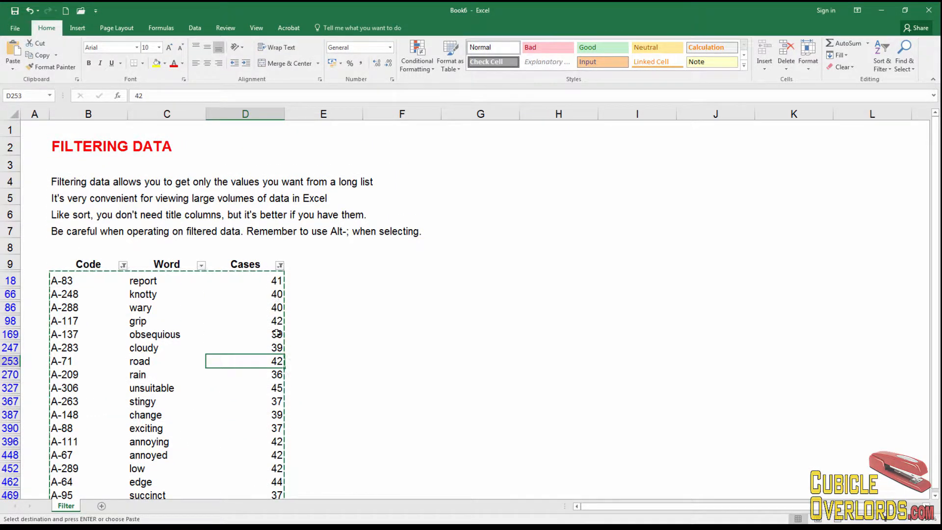
scroll(275, 338, down, 3)
scroll(275, 338, up, 3)
Replace the Between filter on the Cases column with a Top 10 items filter
click(282, 267)
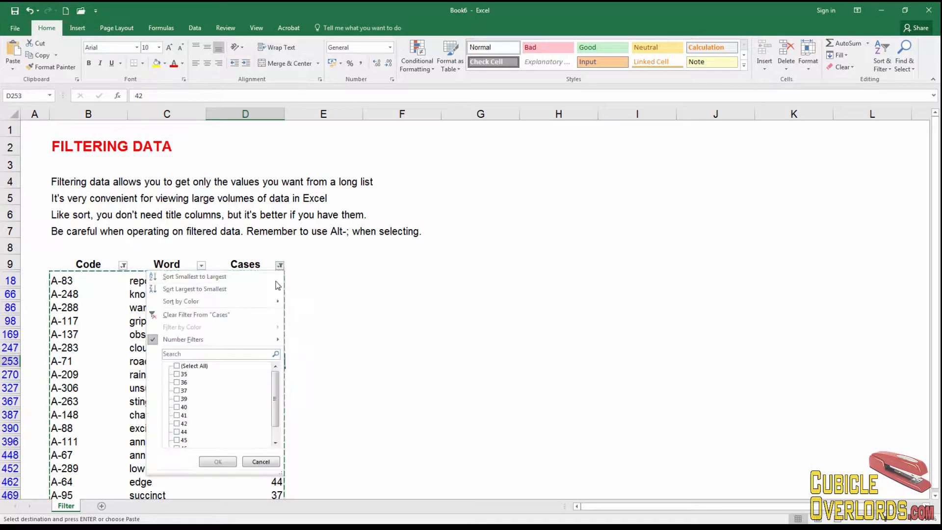
click(235, 314)
click(280, 267)
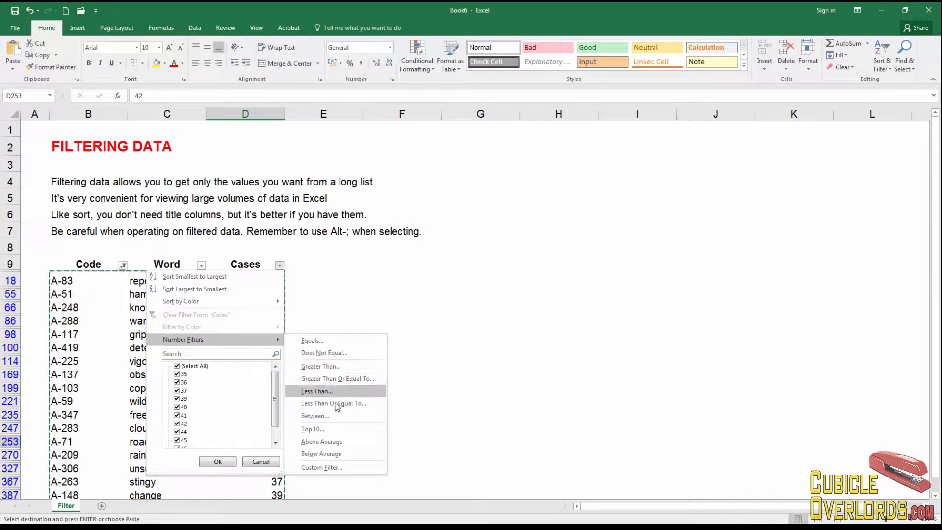
click(327, 428)
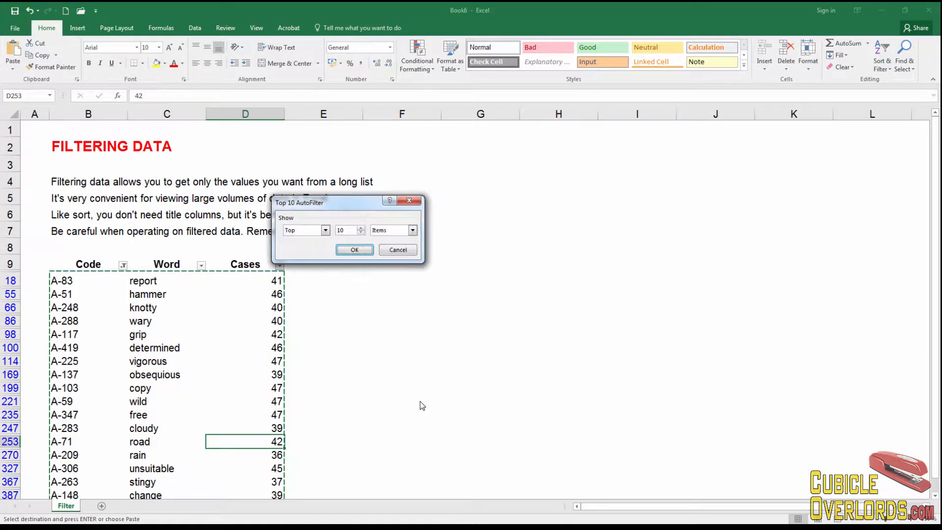
click(355, 250)
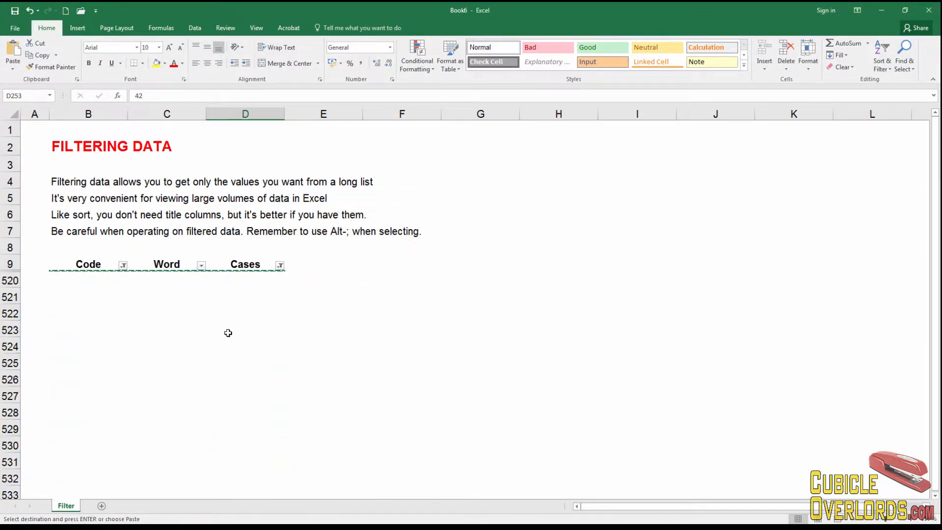
Clear the Top 10 filter from the Cases column and filter it to above-average values
click(280, 265)
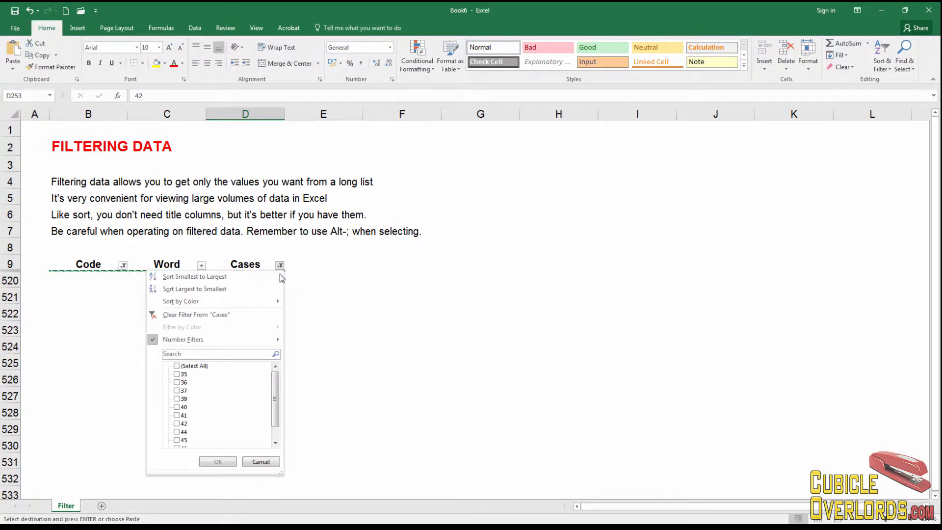
click(207, 315)
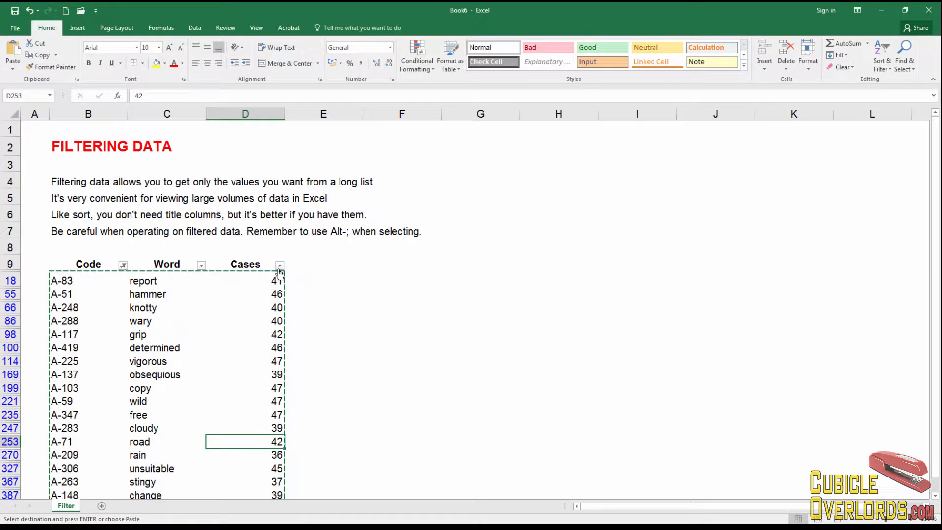
click(280, 265)
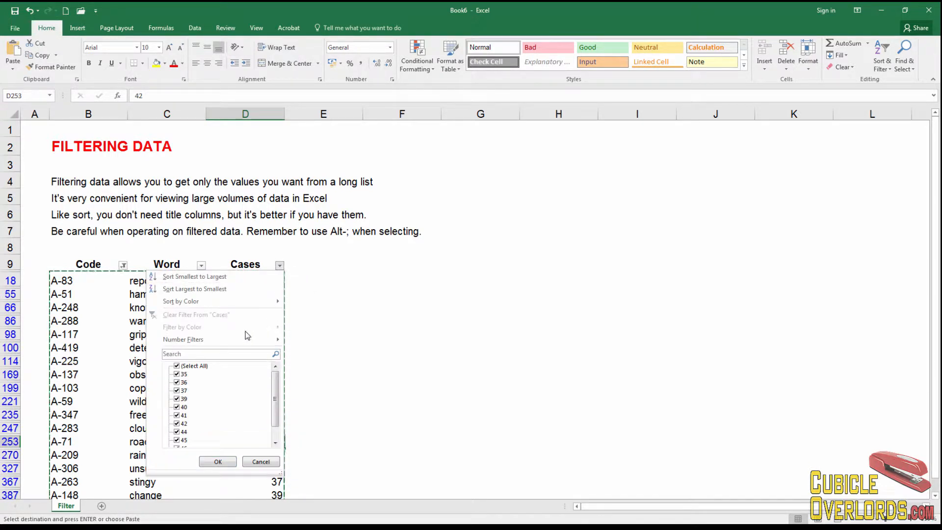
mouse_move(255, 339)
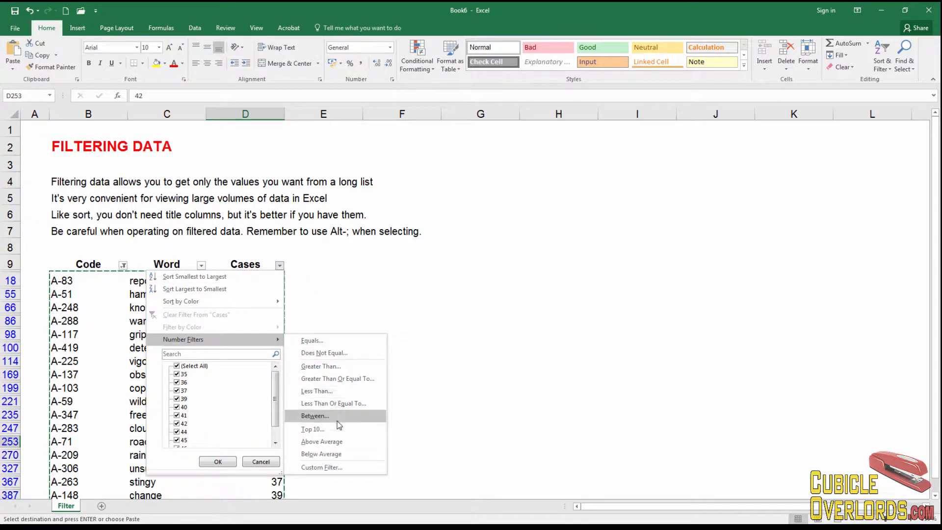
click(338, 447)
click(243, 320)
scroll(256, 330, down, 3)
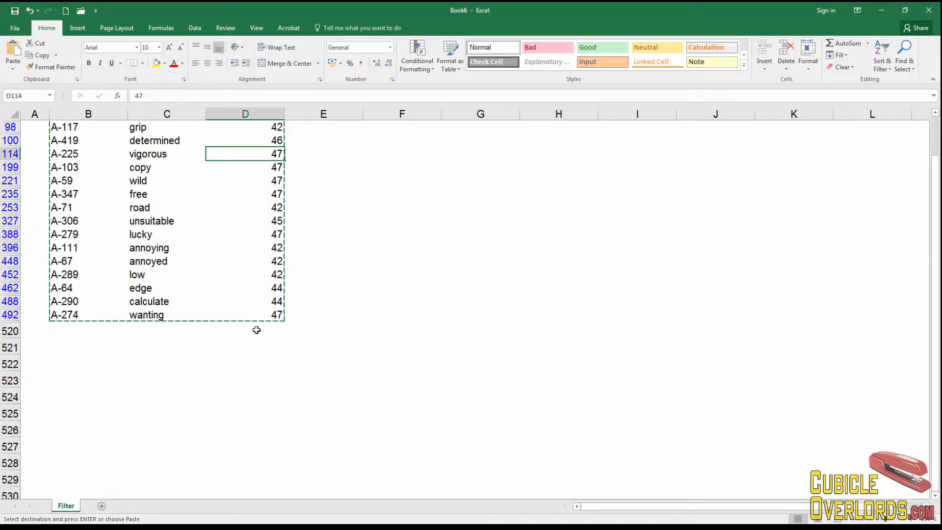
scroll(256, 330, up, 3)
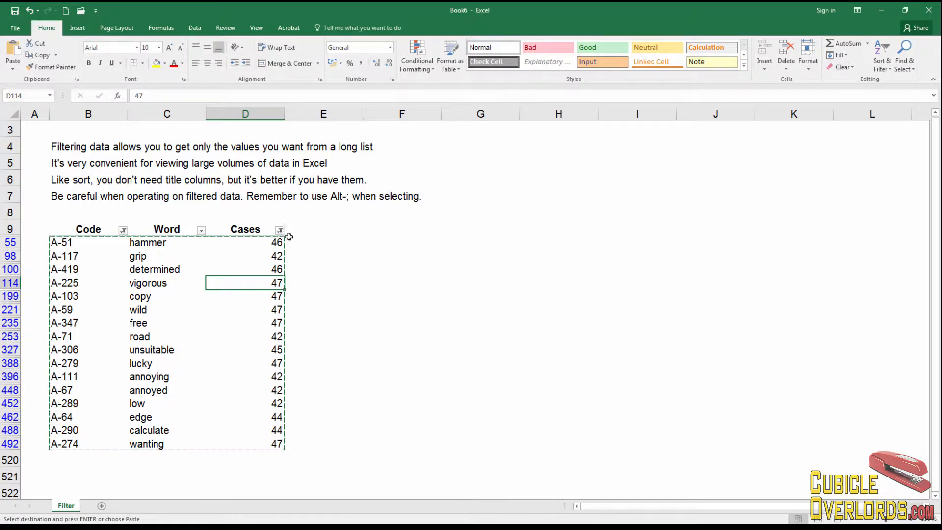
Turn off filtering for the whole Code, Word and Cases list and look through the complete data
click(160, 279)
key(ctrl+Up)
scroll(302, 301, up, 1)
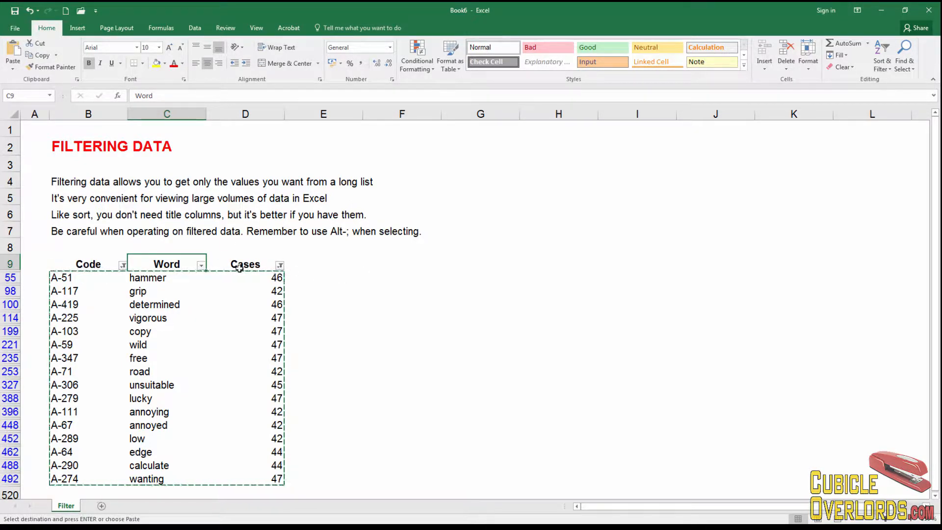
click(883, 70)
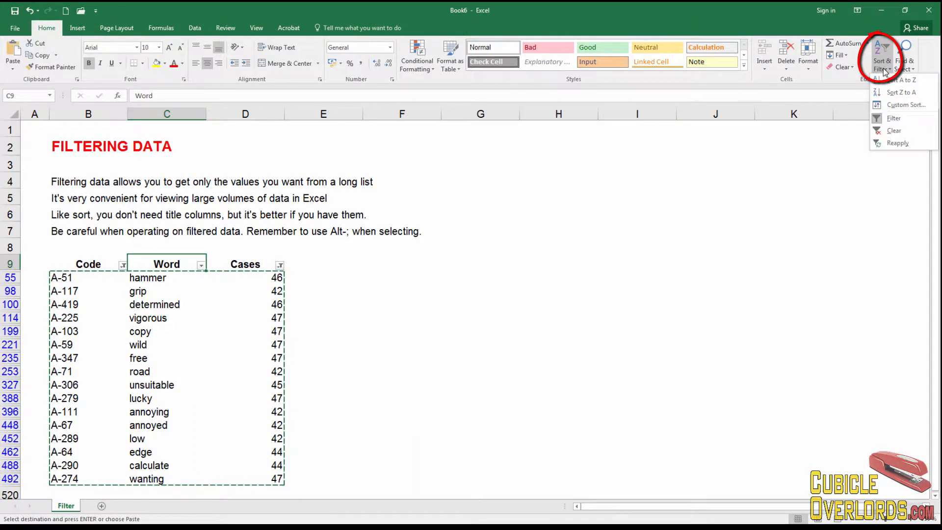
click(905, 122)
click(178, 309)
scroll(178, 312, down, 8)
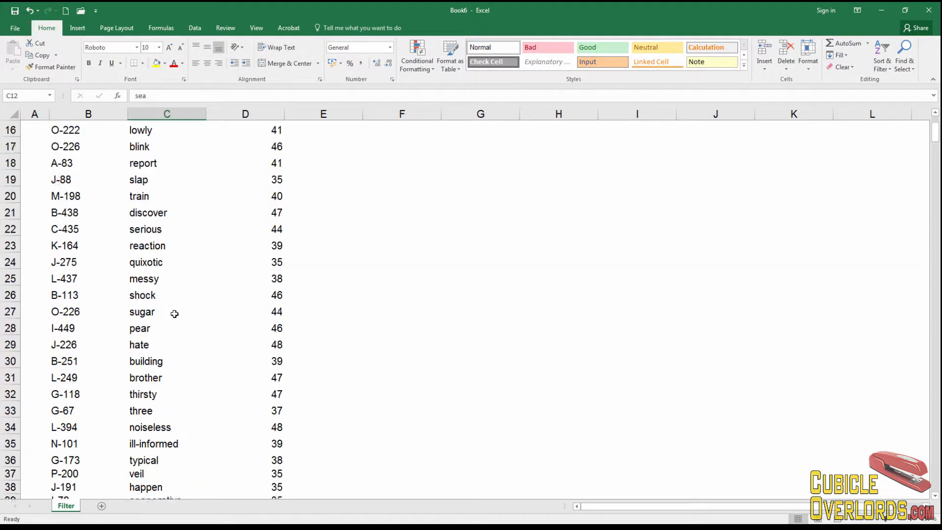
scroll(179, 311, down, 3)
scroll(185, 311, up, 14)
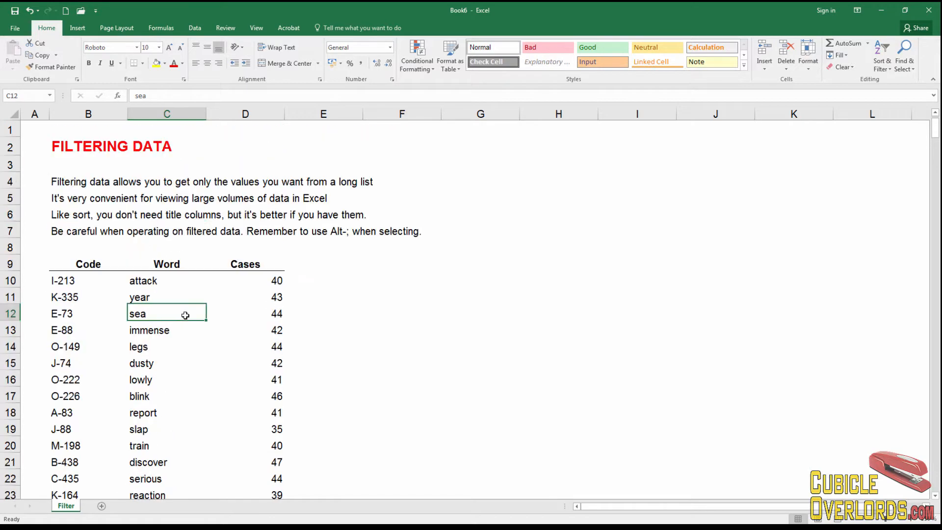
Turn filtering back on for the list and filter the Code column to codes containing "c-"
click(879, 72)
click(893, 123)
click(123, 265)
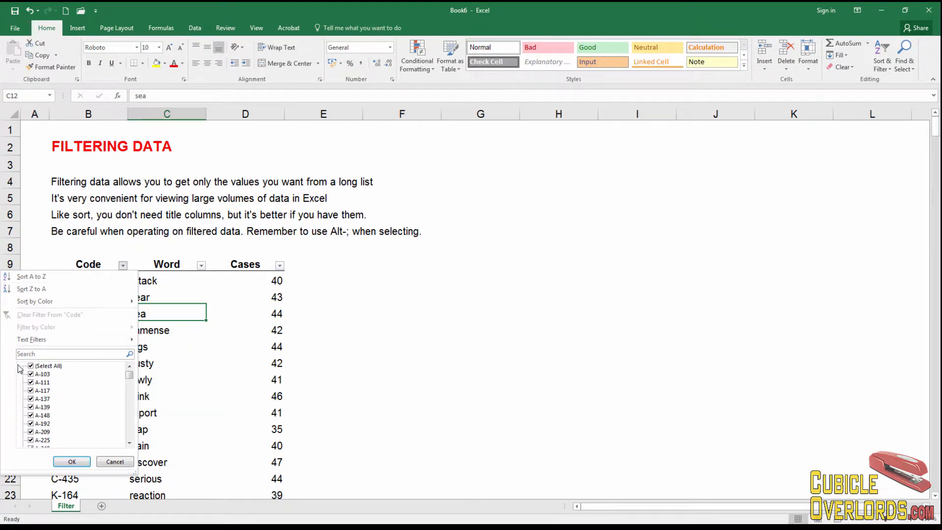
click(65, 353)
drag(126, 375, 127, 385)
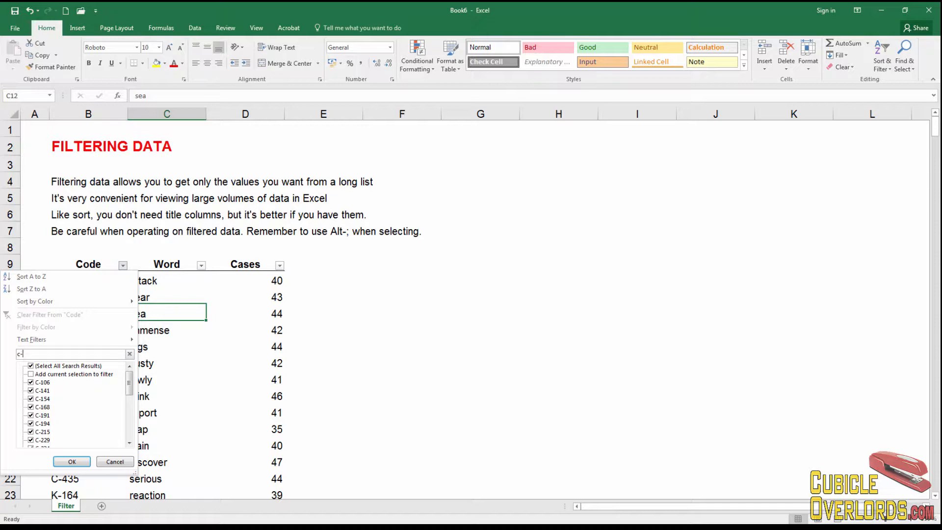
click(72, 461)
click(157, 360)
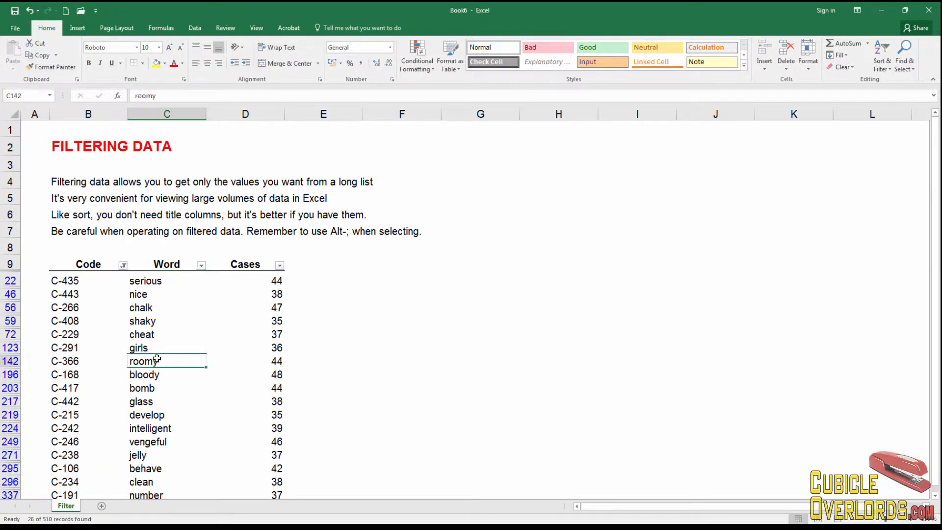
Copy the filtered Code, Word and Cases rows from C-435 through C-389
click(73, 281)
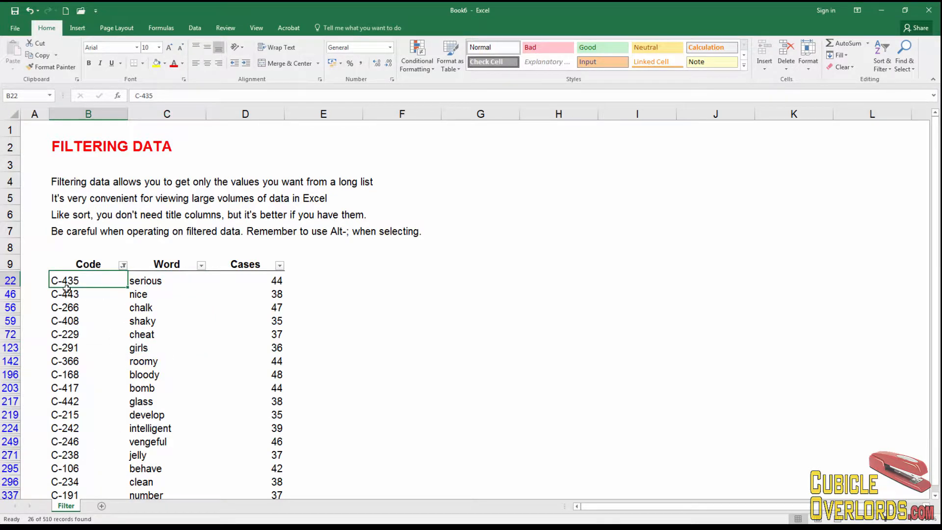
scroll(147, 386, down, 3)
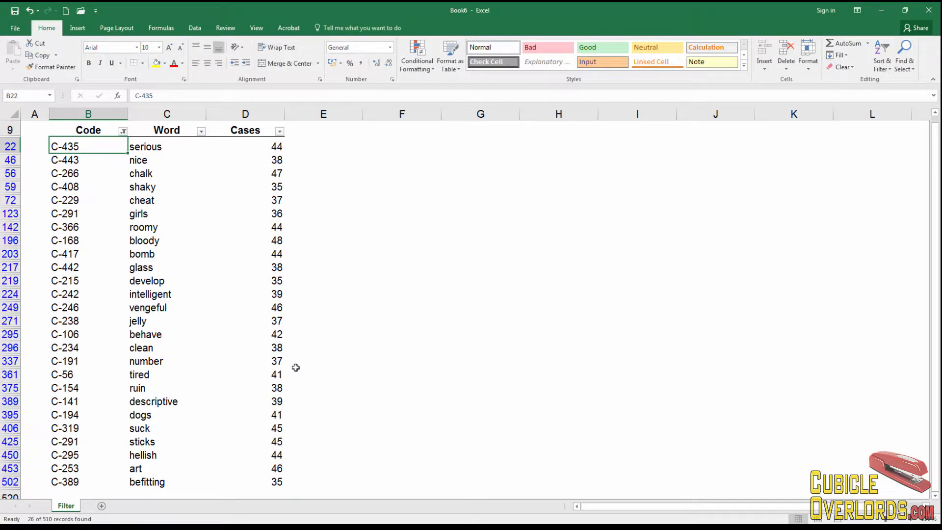
scroll(300, 310, down, 1)
shift+click(280, 446)
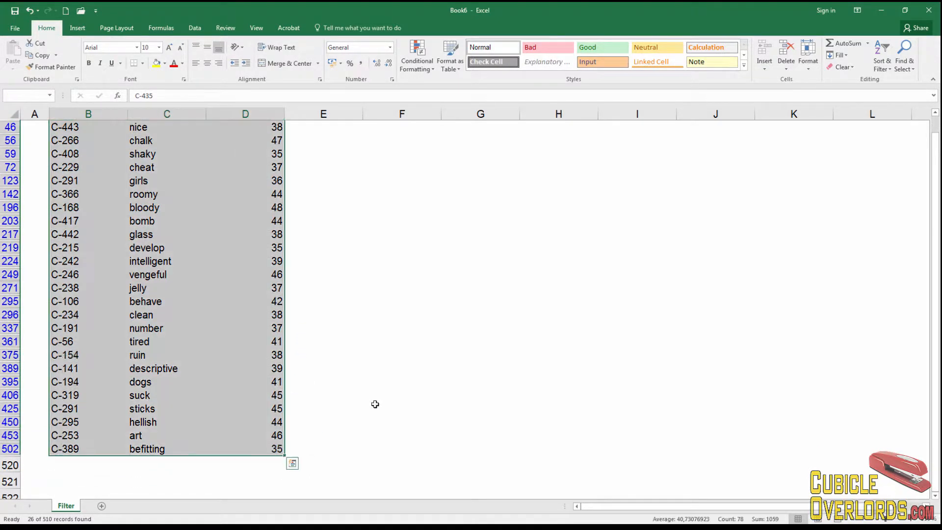
key(ctrl+c)
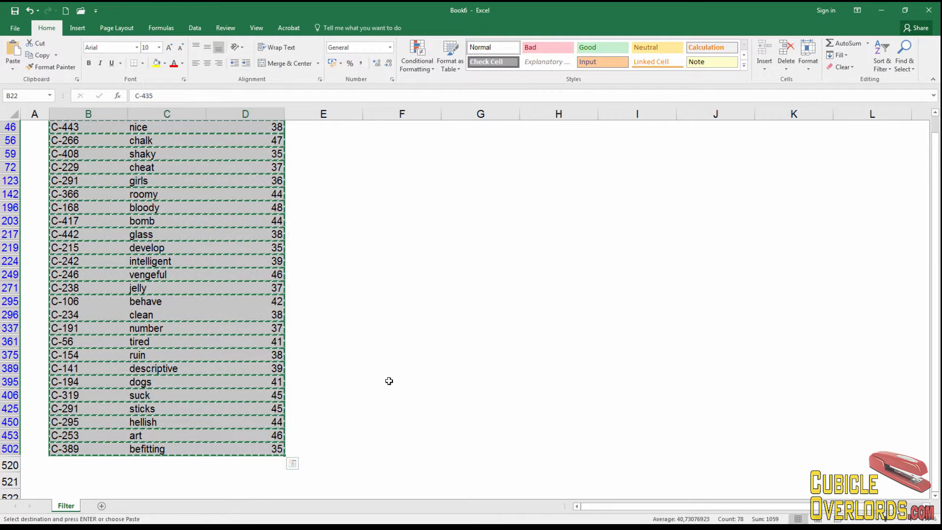
Paste the copied rows beside the filtered list, starting at cell H9
scroll(389, 380, up, 3)
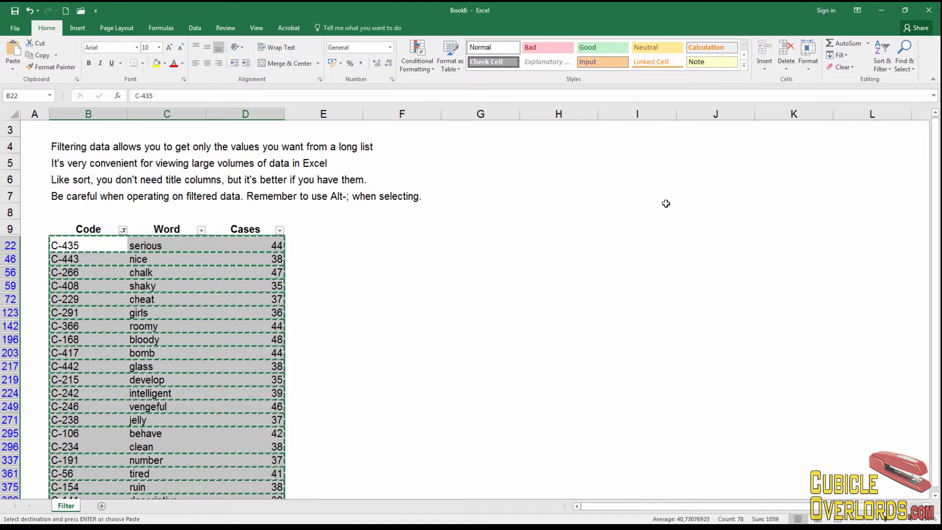
click(633, 211)
click(596, 167)
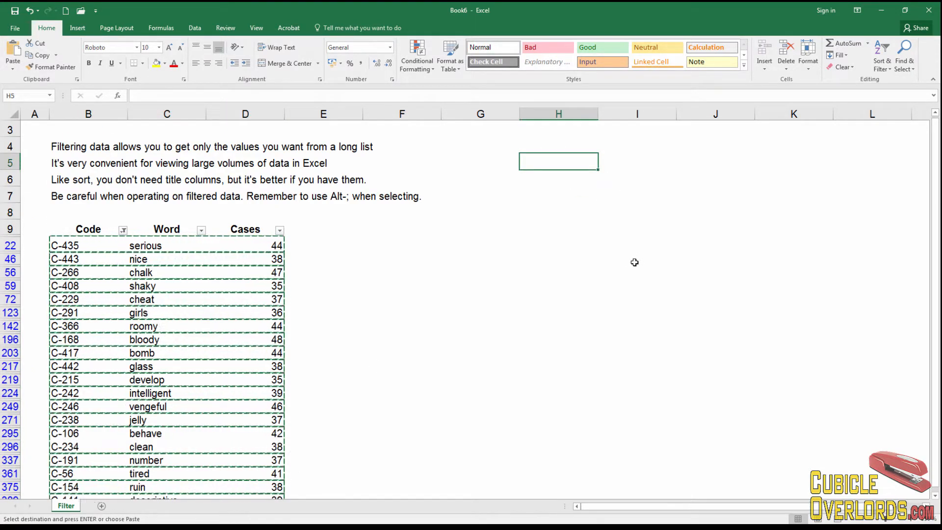
click(584, 239)
click(541, 223)
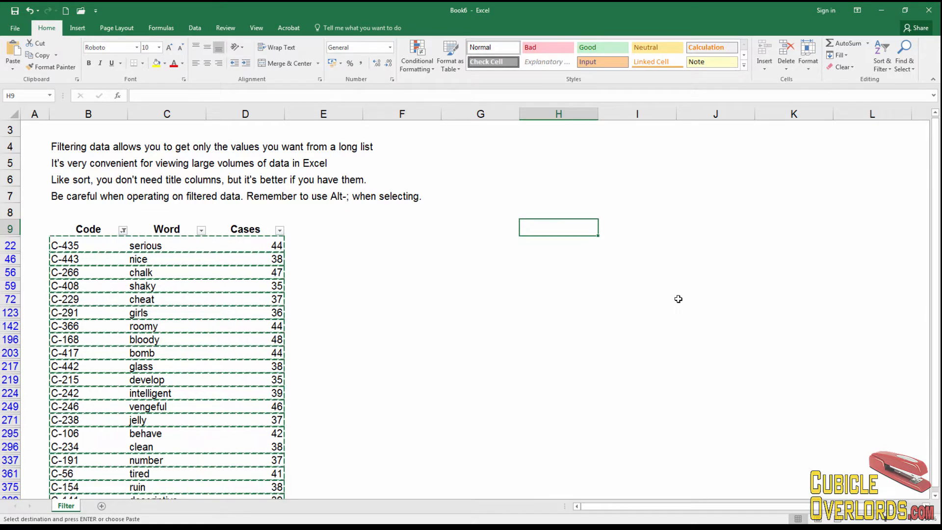
key(ctrl+v)
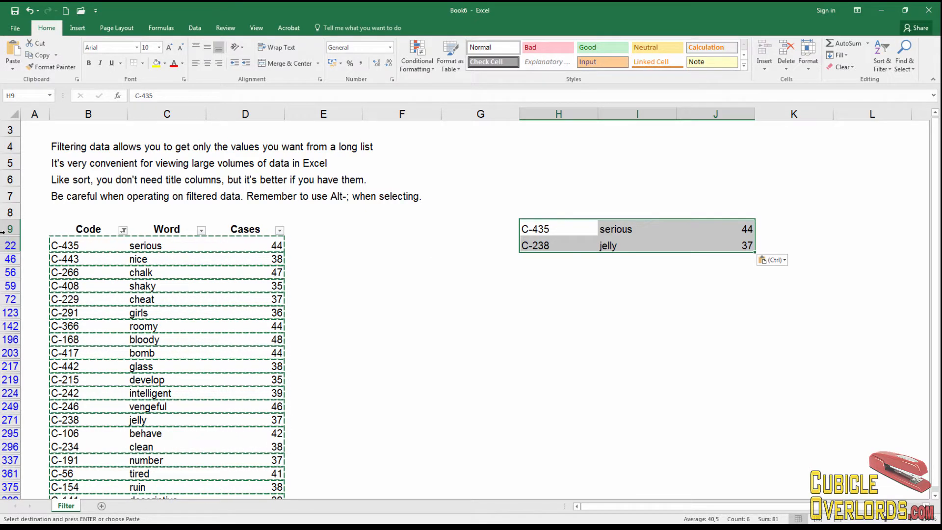
Clear the Code filter to check the full pasted block, and undo back to the filtered list
click(123, 230)
click(119, 279)
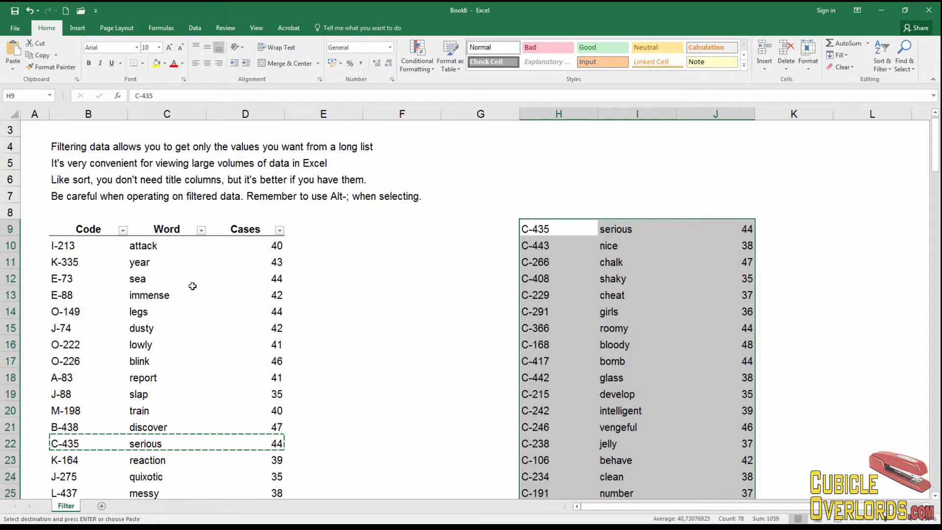
click(613, 250)
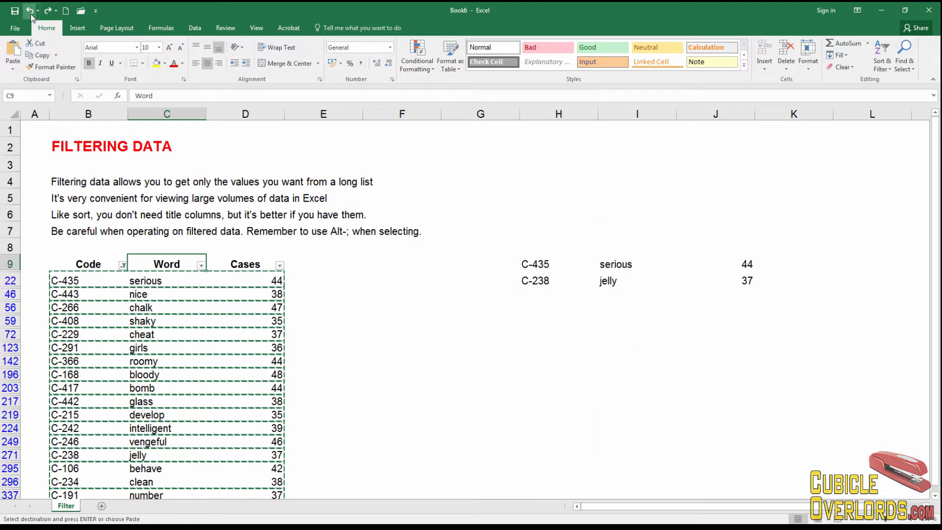
Delete the pasted data shown in H9:J59 while the Code filter is still active
click(521, 301)
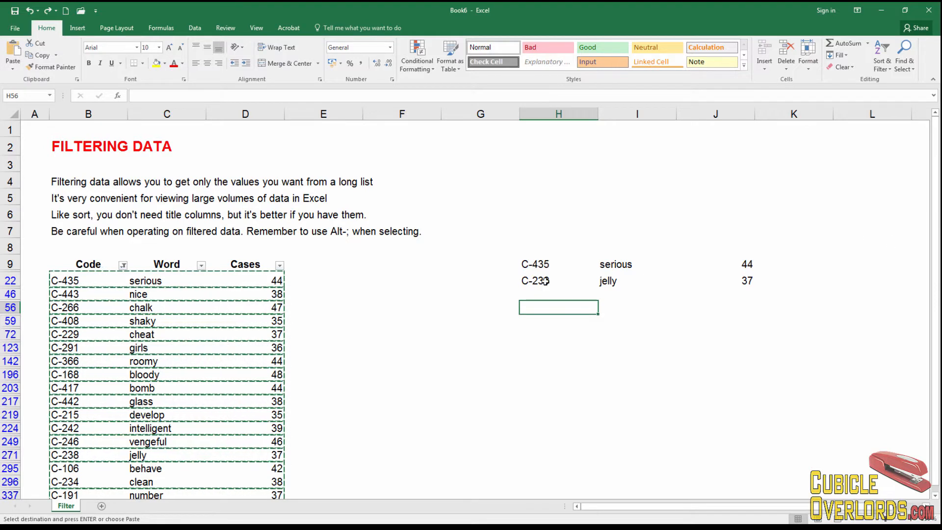
click(544, 365)
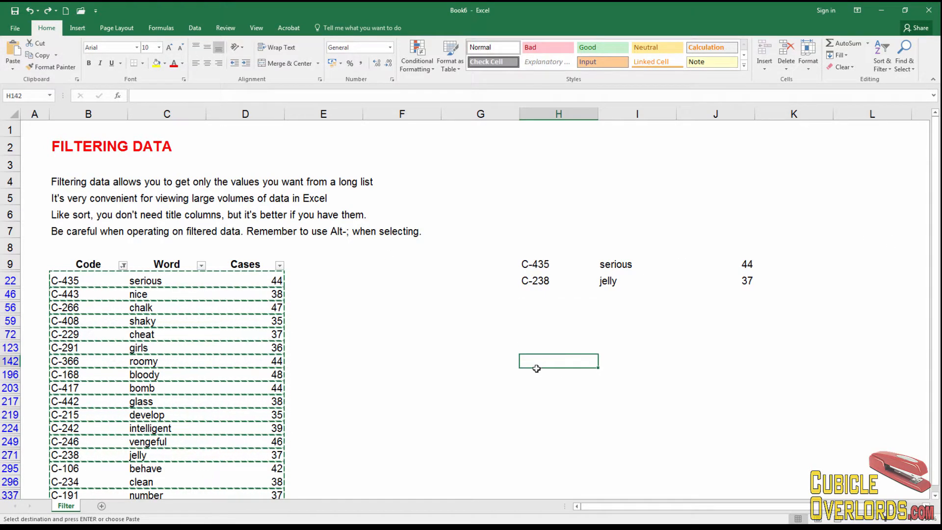
drag(498, 228, 716, 351)
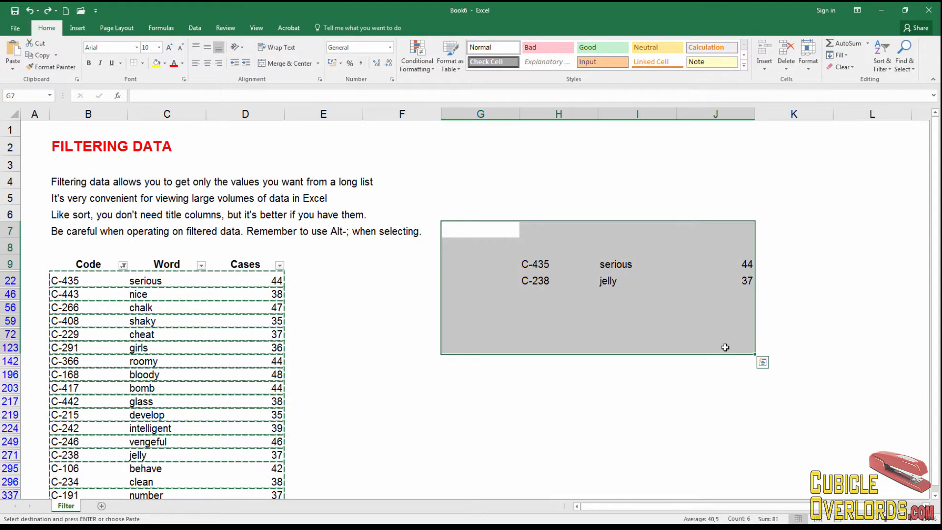
click(562, 316)
drag(537, 263, 725, 389)
key(Delete)
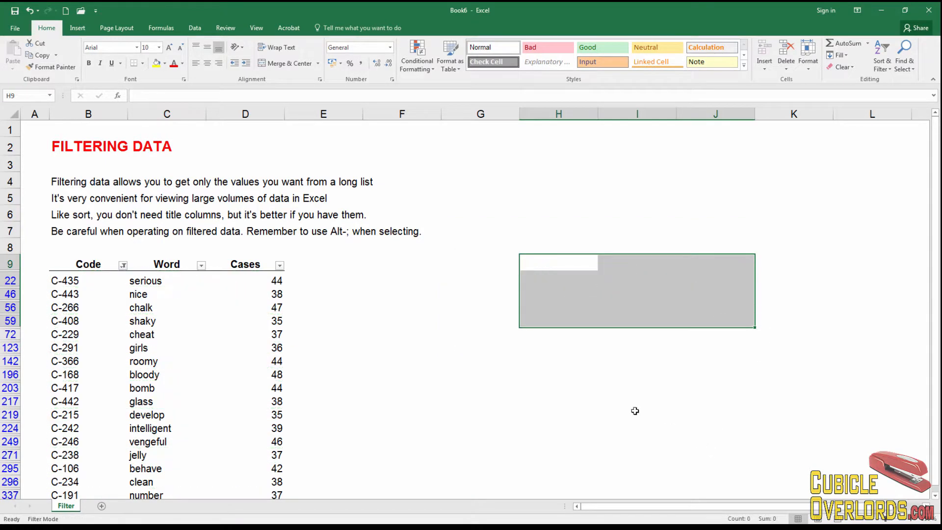
click(609, 385)
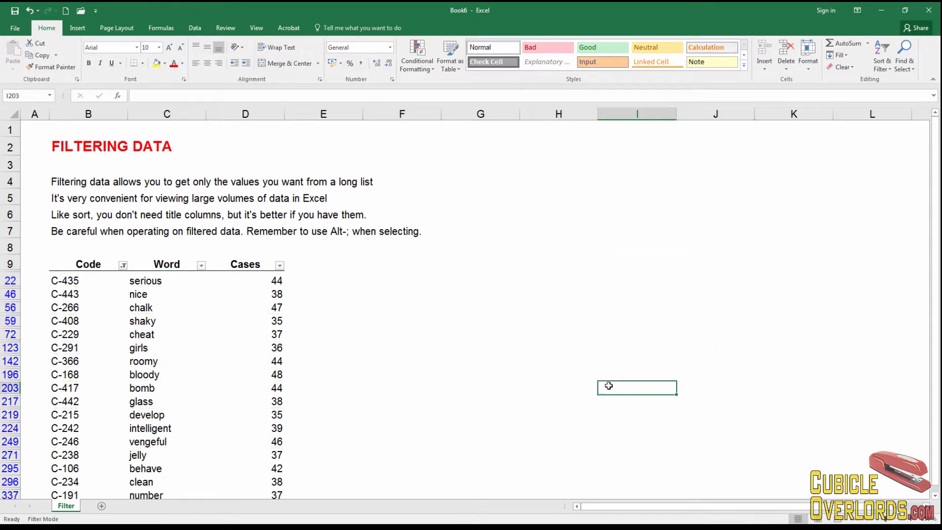
Clear the filter from the Code column and check the pasted block in columns H to J down to row 34
click(123, 265)
click(54, 314)
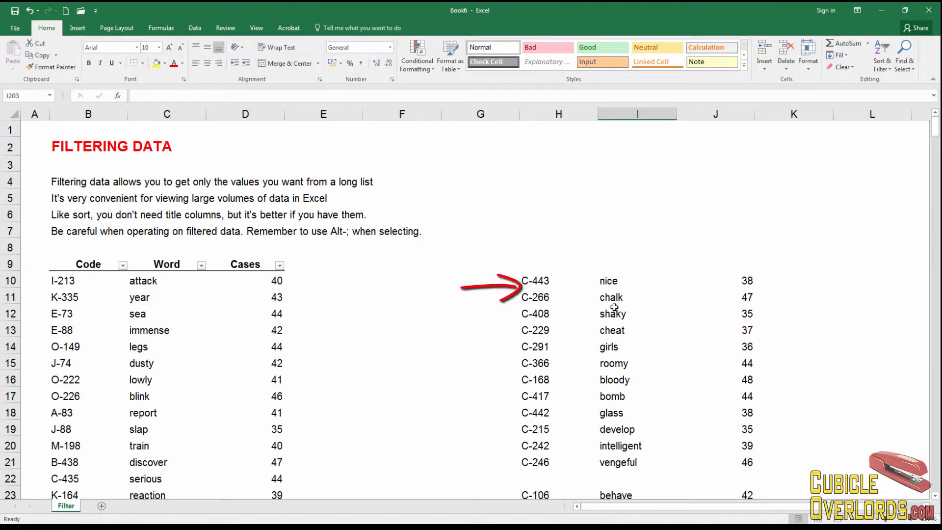
click(614, 307)
scroll(614, 308, down, 6)
scroll(614, 308, up, 5)
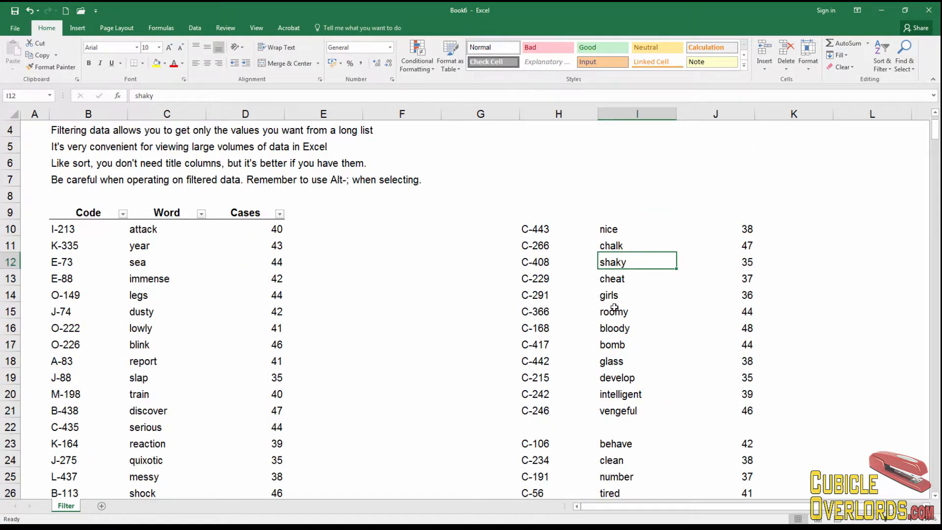
scroll(614, 308, down, 4)
scroll(614, 308, up, 4)
scroll(614, 307, down, 4)
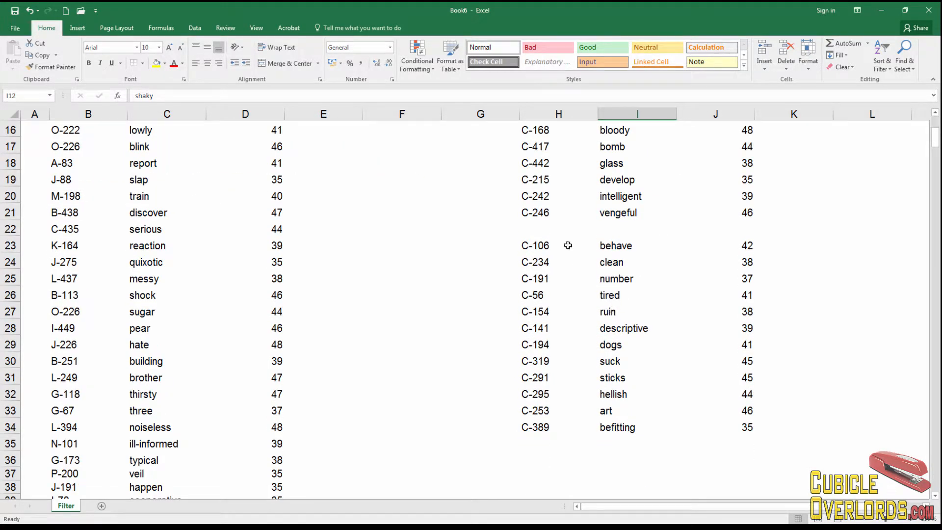
drag(530, 230, 726, 230)
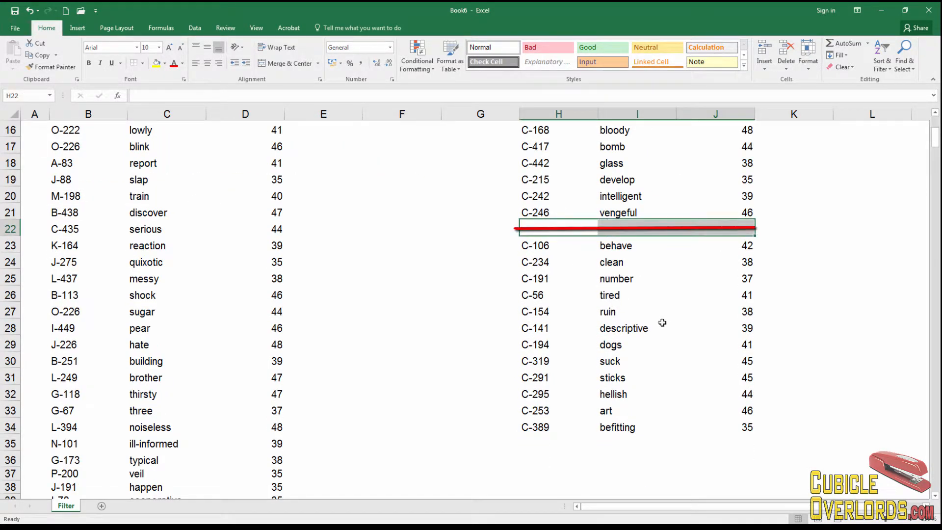
Examine rows 9 and 22 of the pasted block against the rows around them
scroll(656, 353, up, 2)
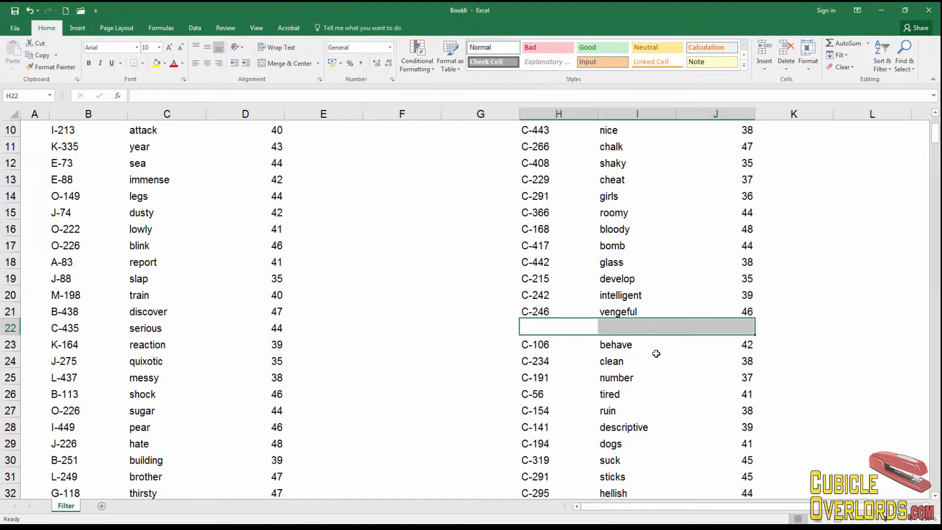
scroll(656, 353, up, 3)
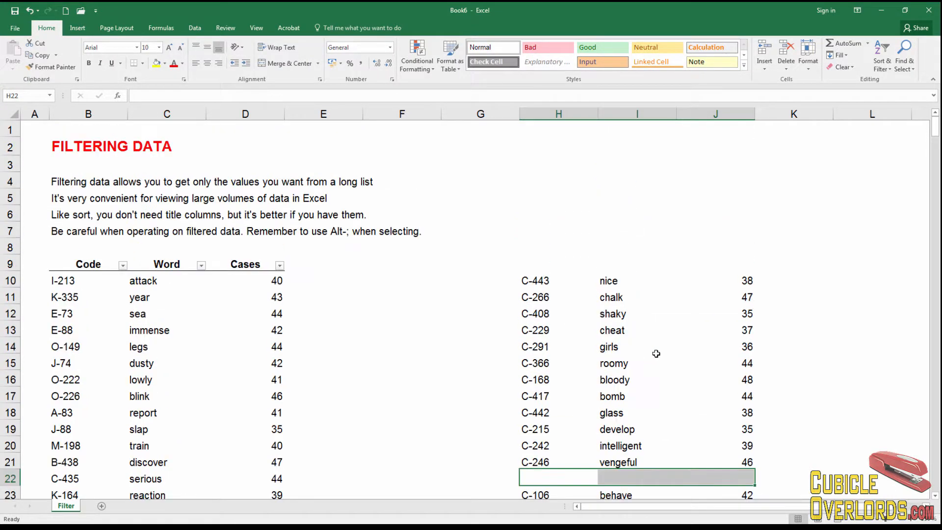
click(546, 268)
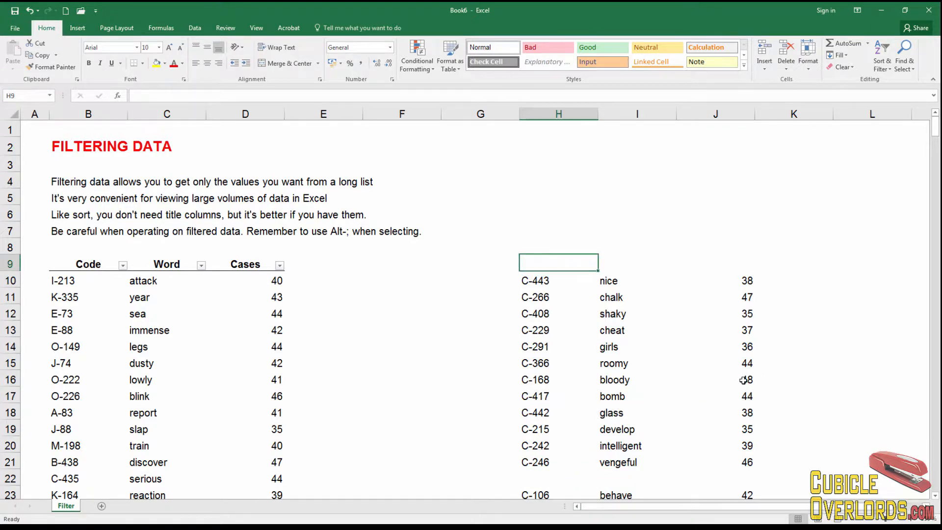
scroll(741, 379, down, 6)
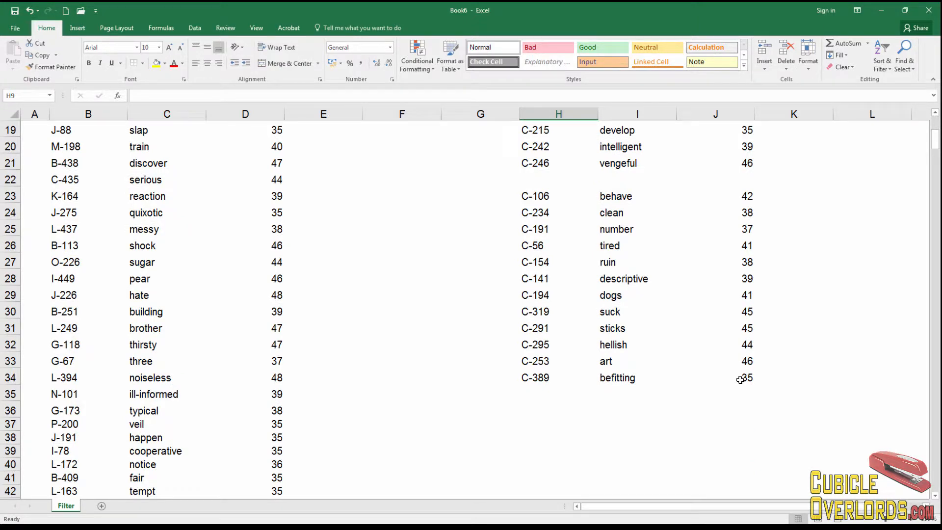
scroll(740, 379, up, 2)
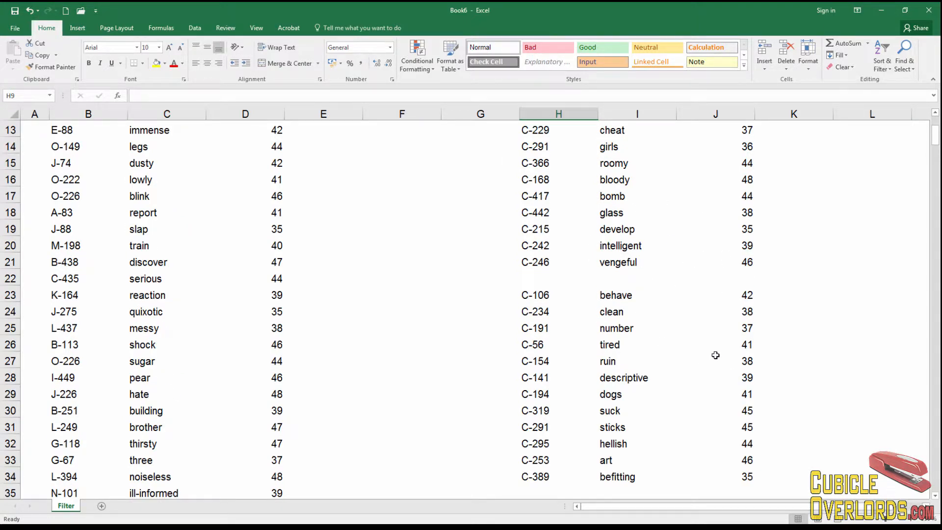
scroll(715, 368, down, 2)
click(724, 183)
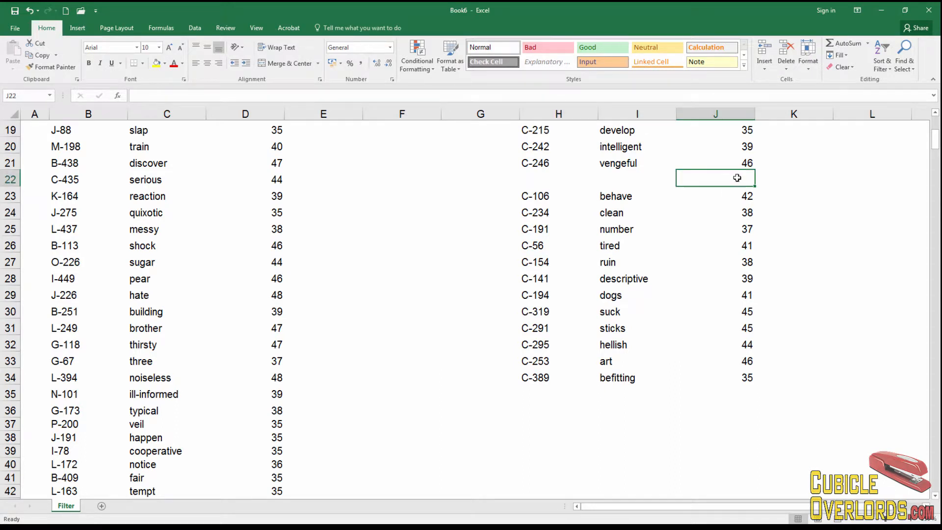
scroll(716, 187, up, 3)
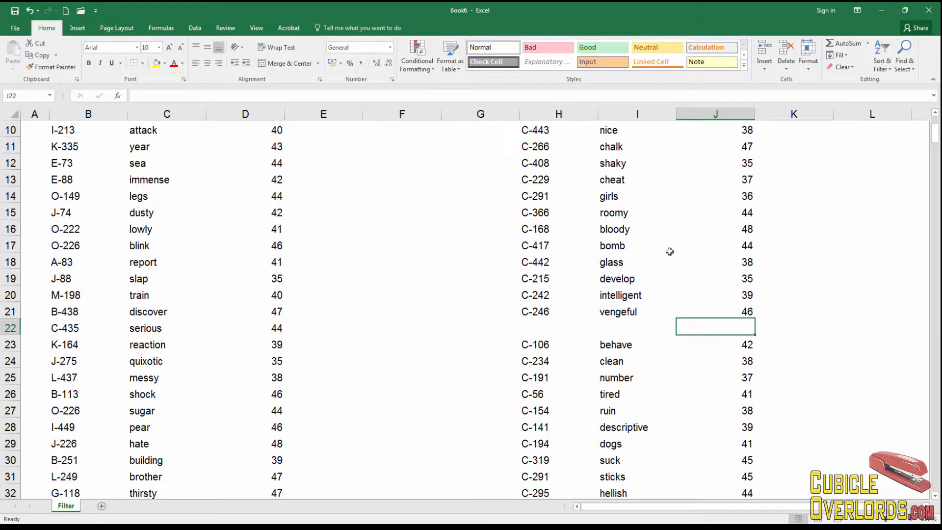
scroll(568, 246, up, 3)
scroll(567, 250, down, 3)
drag(537, 325, 728, 327)
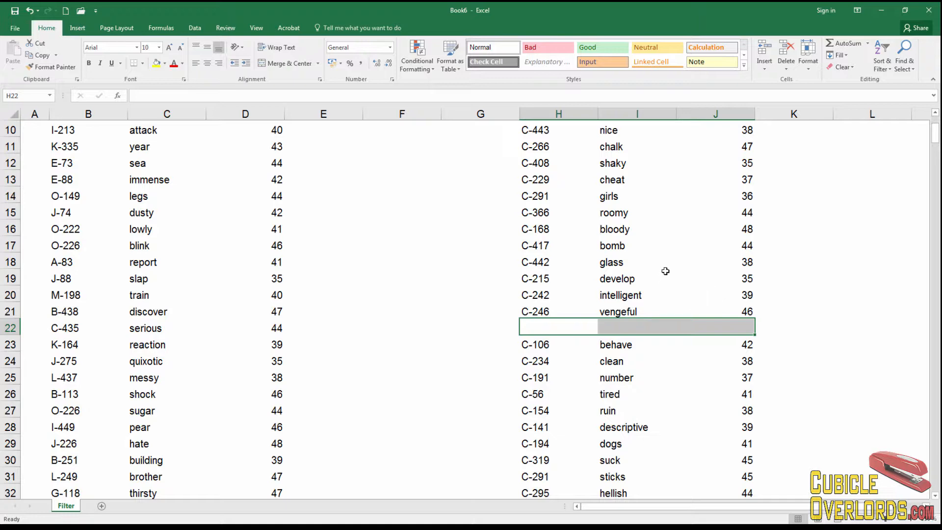
click(591, 264)
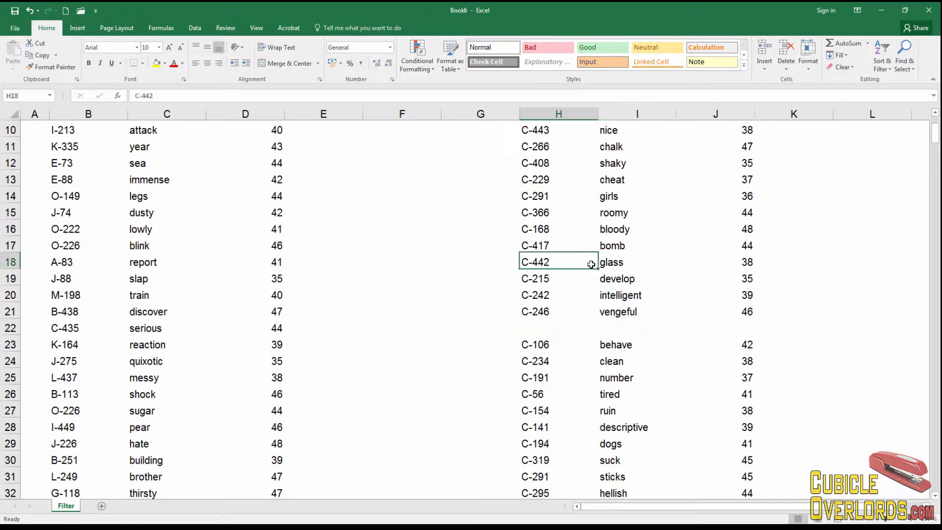
Delete the remaining pasted rows in columns H to J, from C-443 in H10 to the last Cases value
scroll(588, 255, up, 3)
click(531, 282)
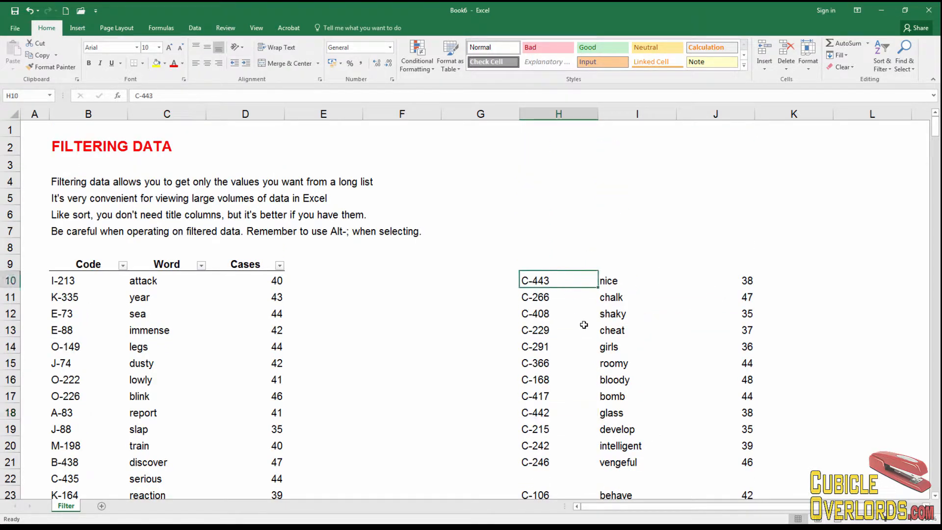
scroll(596, 362, down, 10)
shift+click(739, 276)
key(Delete)
scroll(739, 275, up, 10)
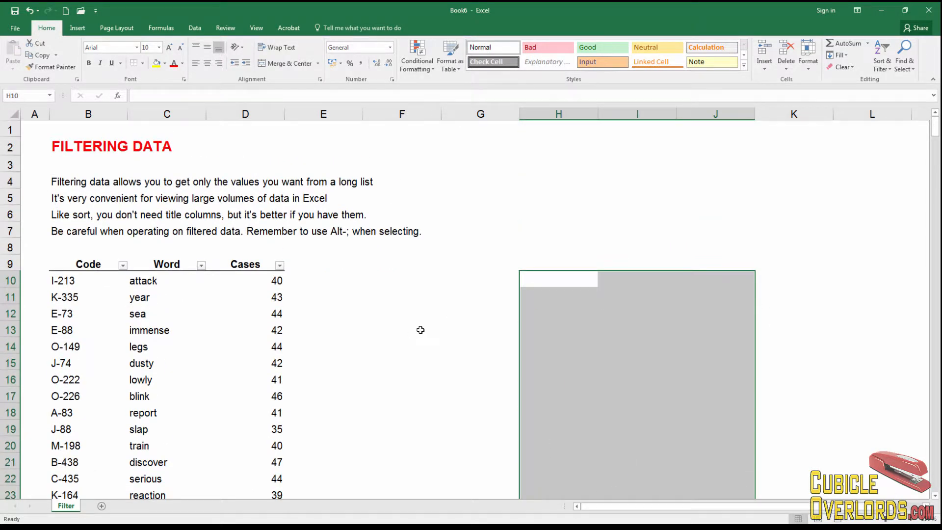
click(418, 330)
Filter the Code column to show only codes containing "c-"
click(123, 265)
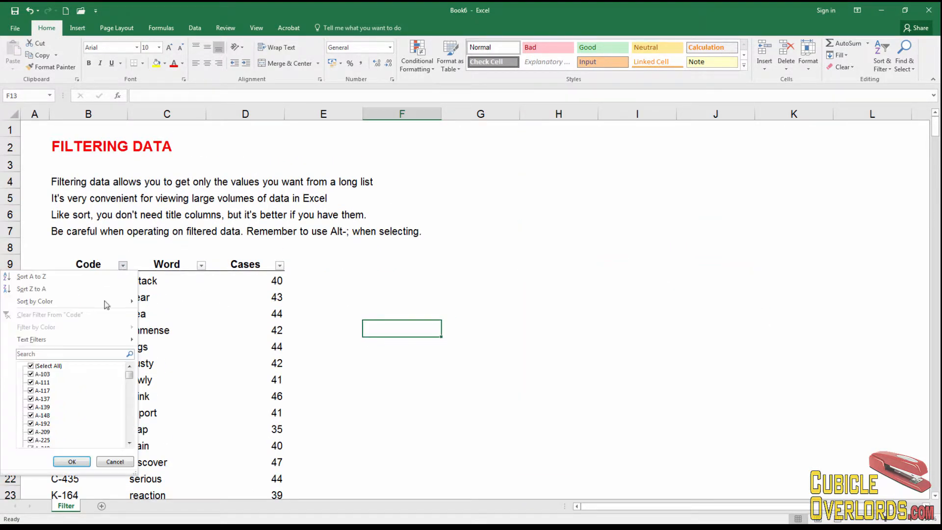
text(c-)
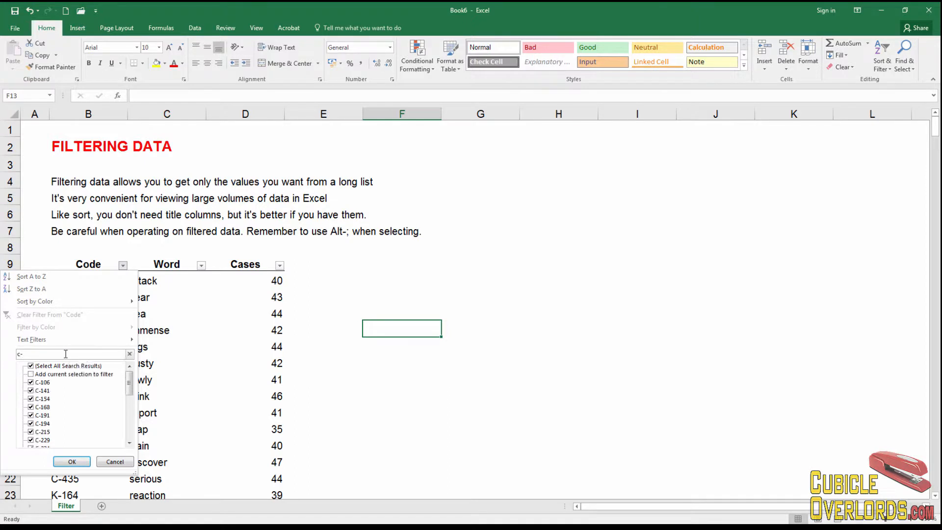
key(Return)
drag(91, 342, 96, 340)
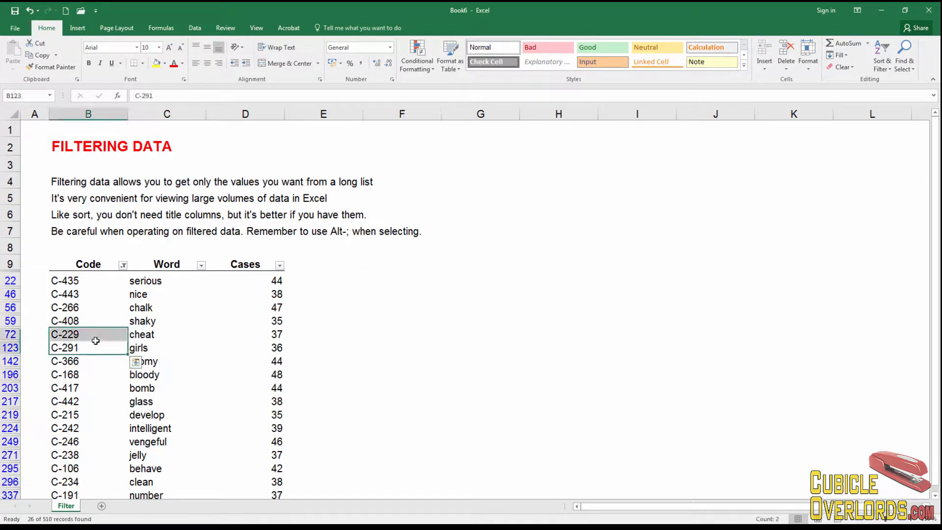
click(77, 277)
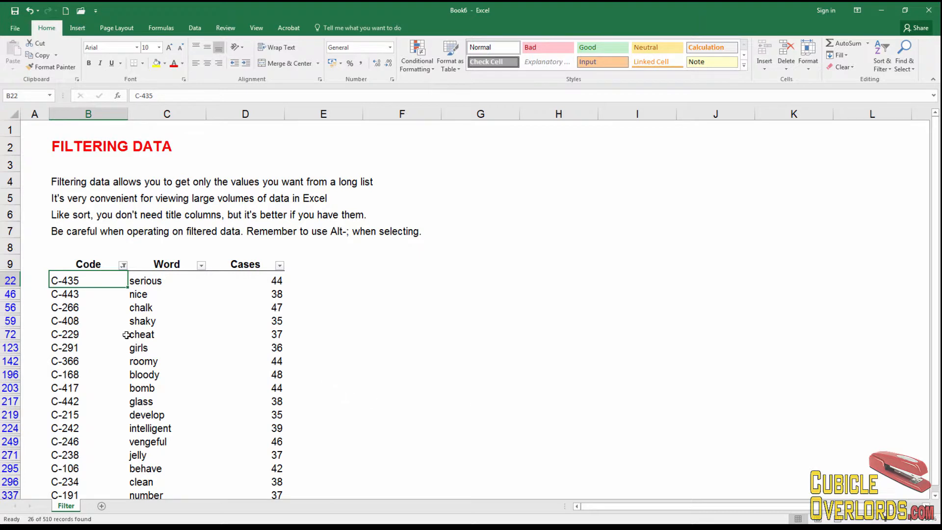
Examine the Alt-; reminder in the row 7 note about operating on filtered data
click(336, 228)
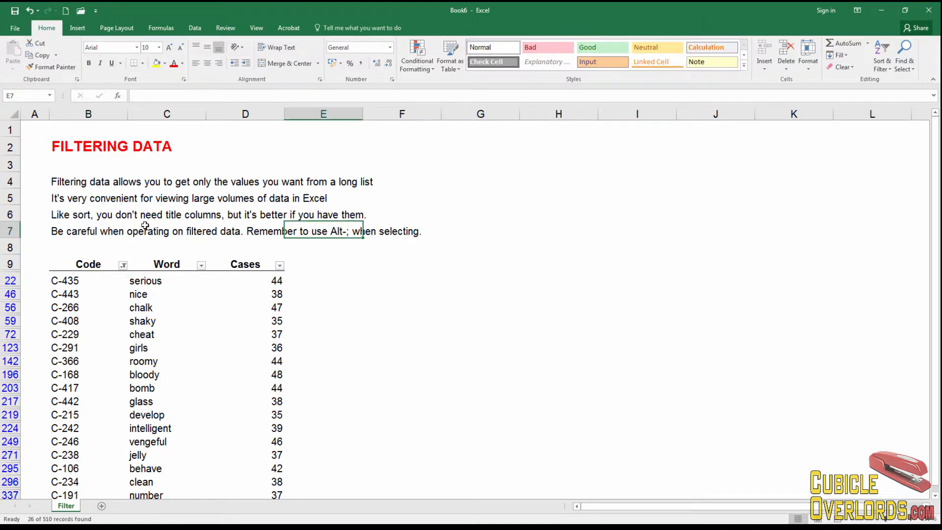
click(67, 231)
double_click(329, 231)
drag(329, 231, 347, 232)
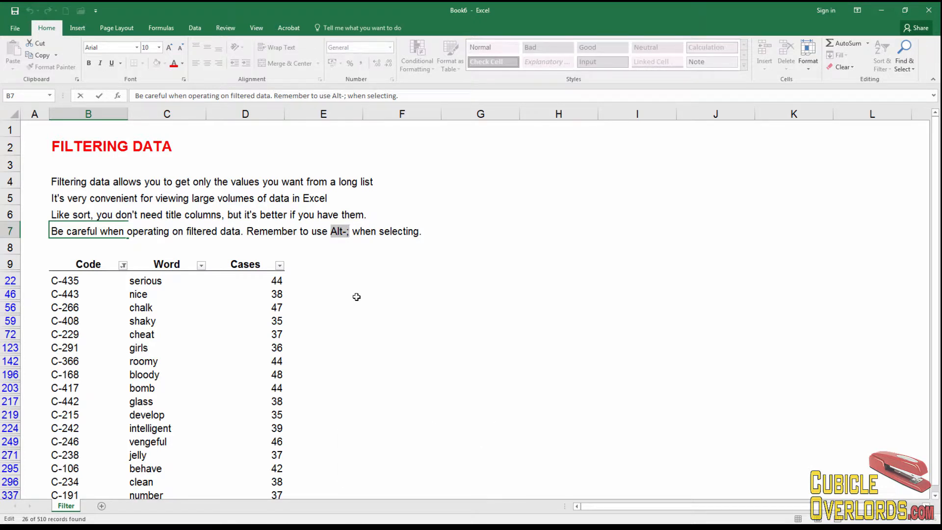
key(Escape)
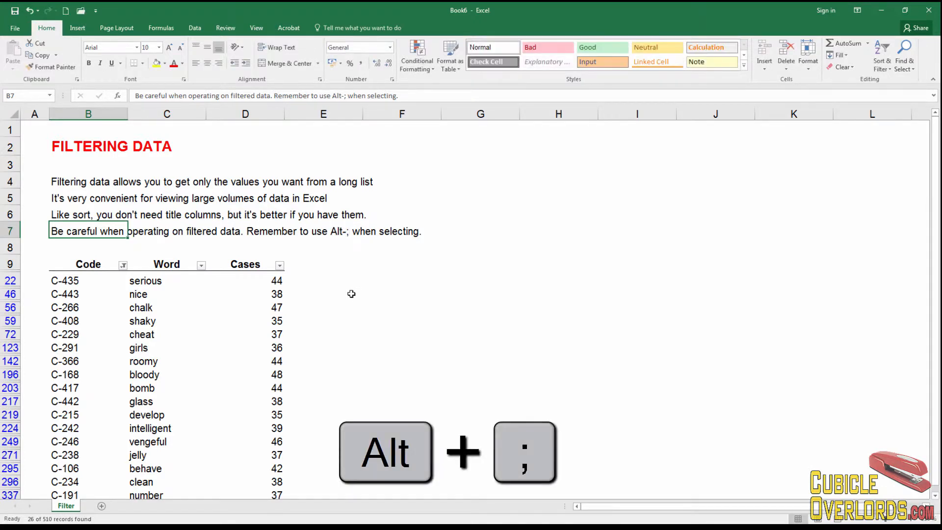
Copy only the visible cells of the filtered list, from C-435 in B22 to the last Cases value in D502
click(76, 281)
scroll(287, 409, down, 2)
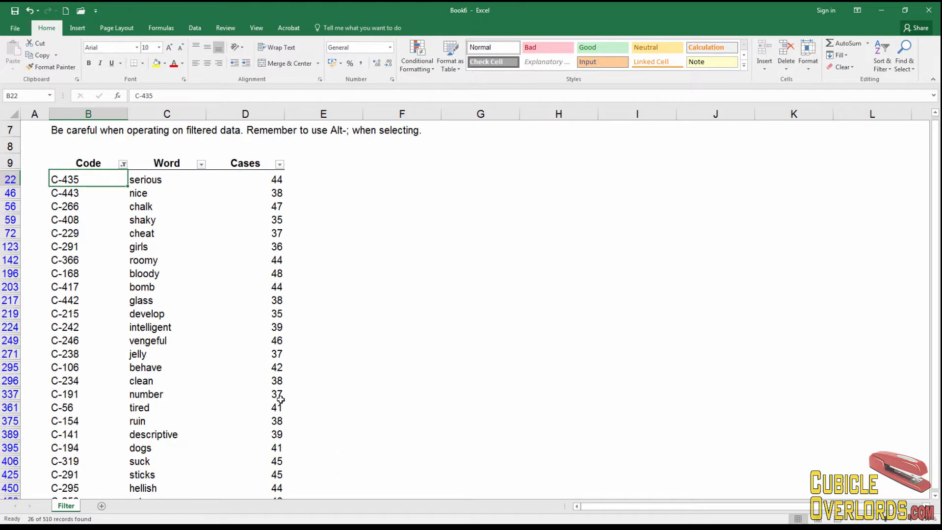
scroll(280, 399, up, 1)
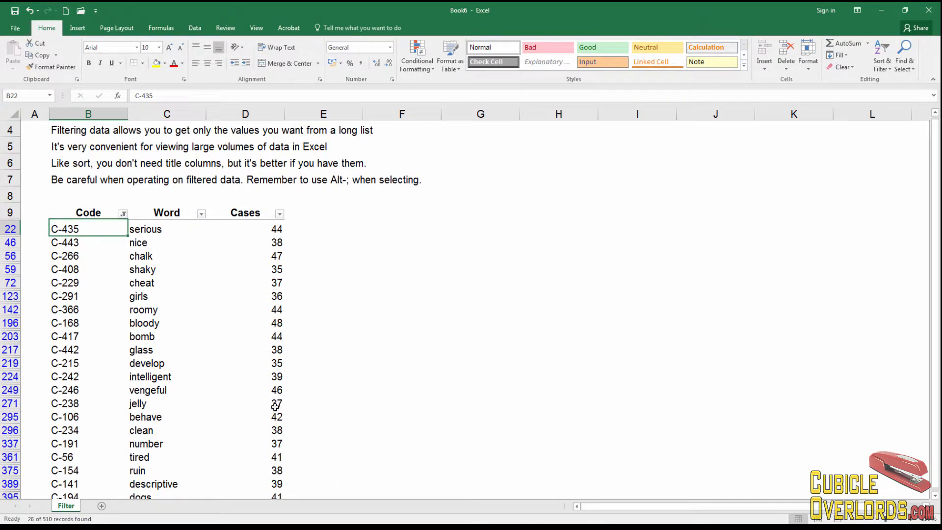
scroll(272, 407, down, 2)
scroll(255, 338, up, 2)
scroll(294, 461, down, 2)
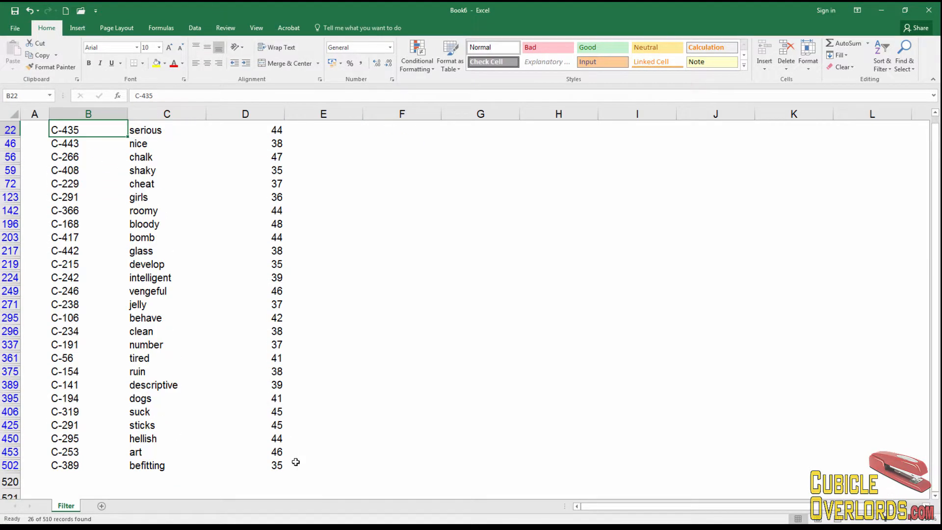
shift+click(285, 464)
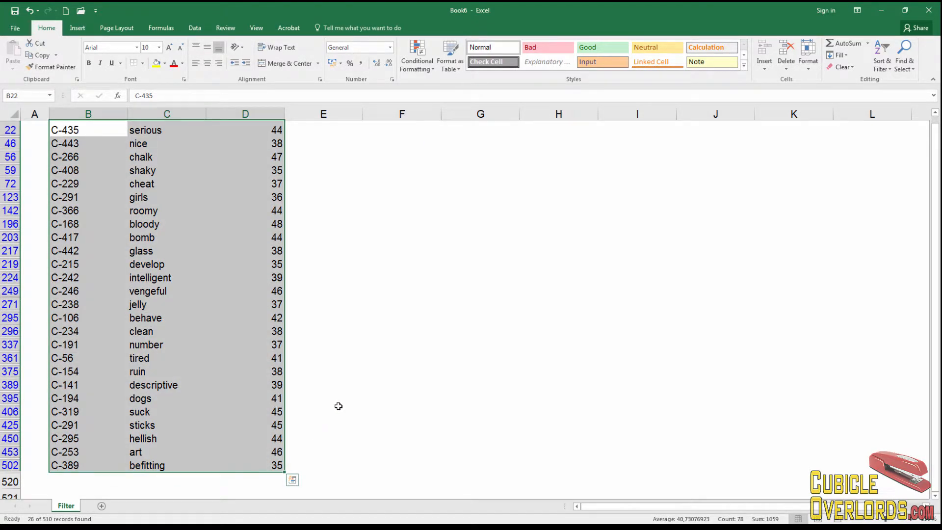
scroll(339, 406, up, 2)
scroll(251, 451, down, 1)
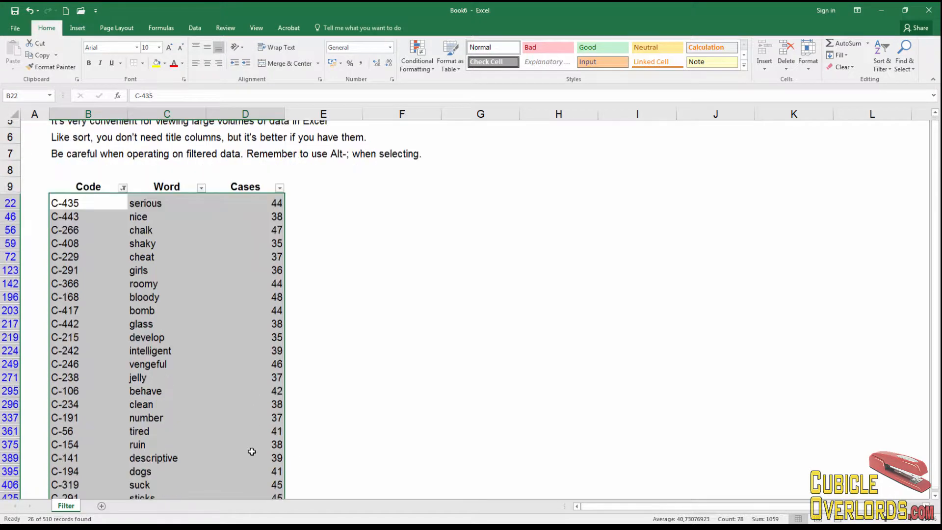
scroll(251, 451, down, 2)
scroll(98, 280, up, 3)
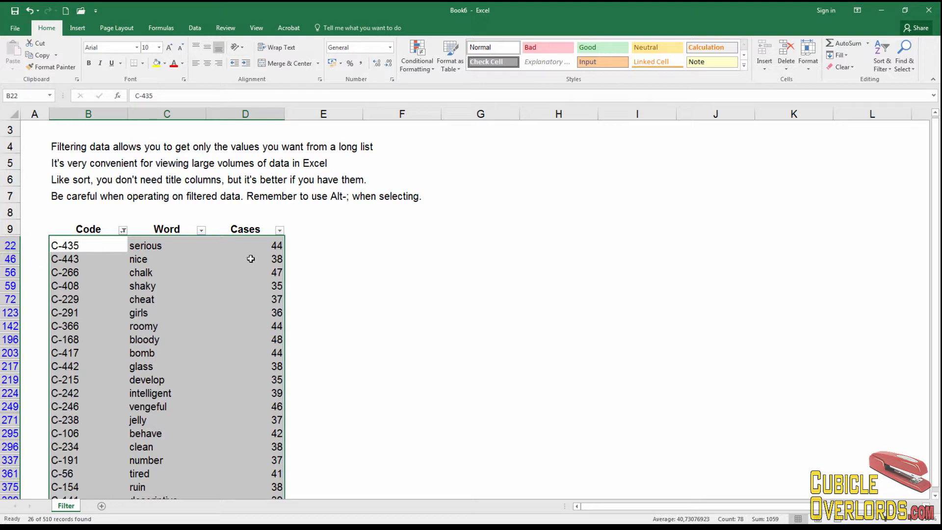
scroll(274, 417, down, 2)
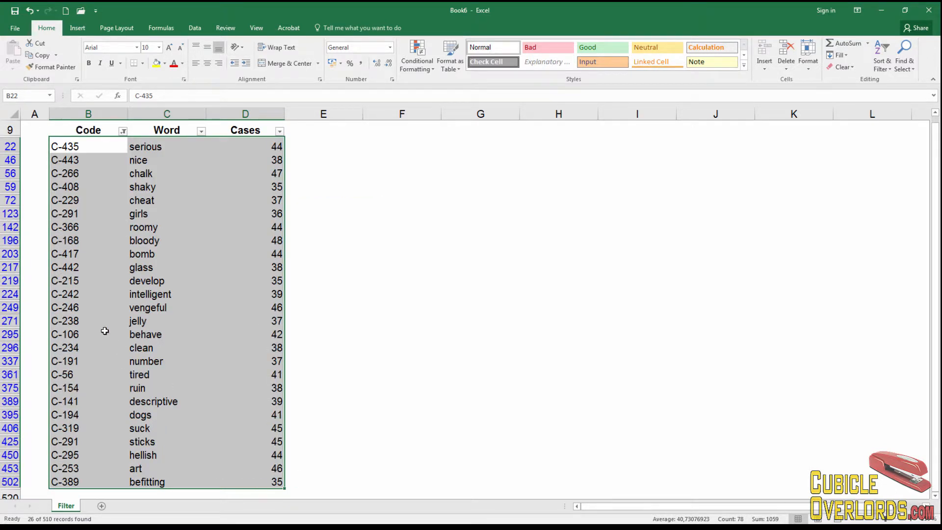
scroll(101, 304, up, 2)
scroll(93, 236, down, 2)
key(alt+semicolon)
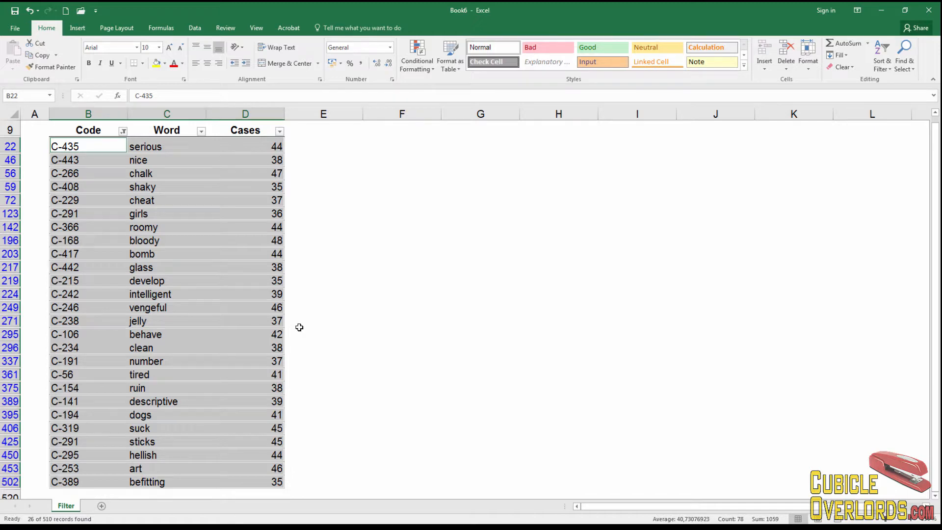
key(ctrl+c)
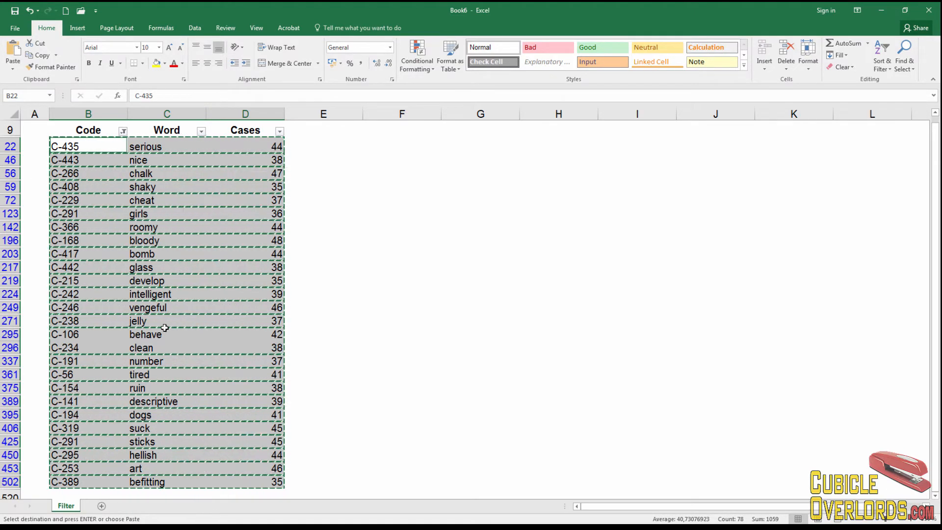
Add a new worksheet and paste the copied rows into it starting at cell B2
scroll(163, 371, up, 1)
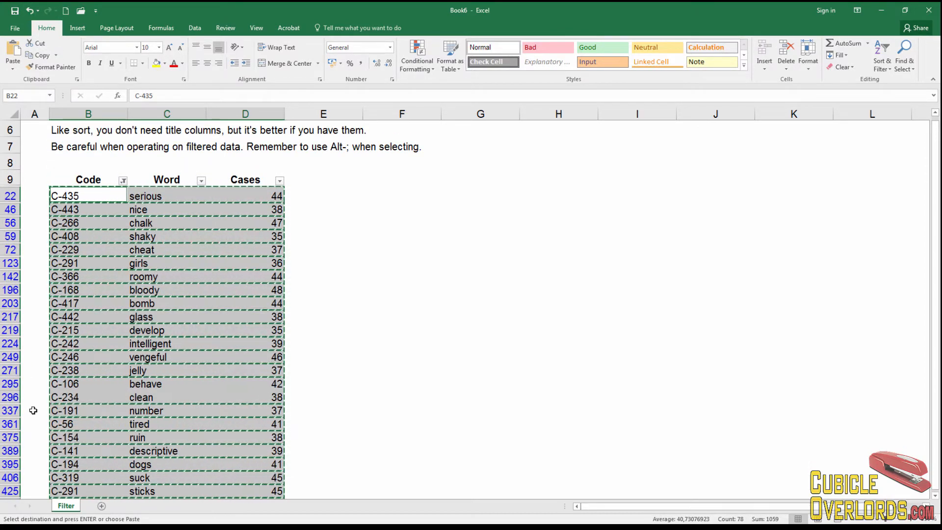
click(101, 506)
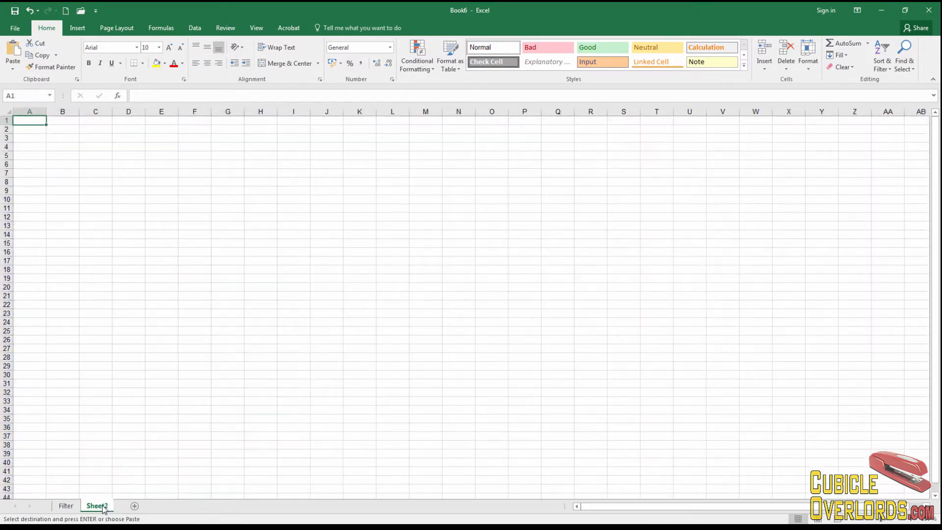
click(63, 129)
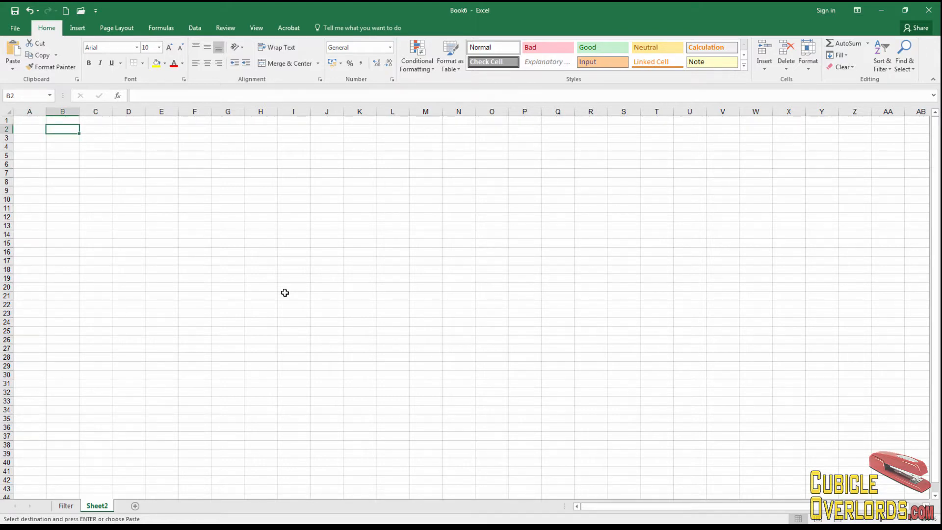
key(ctrl+v)
click(360, 287)
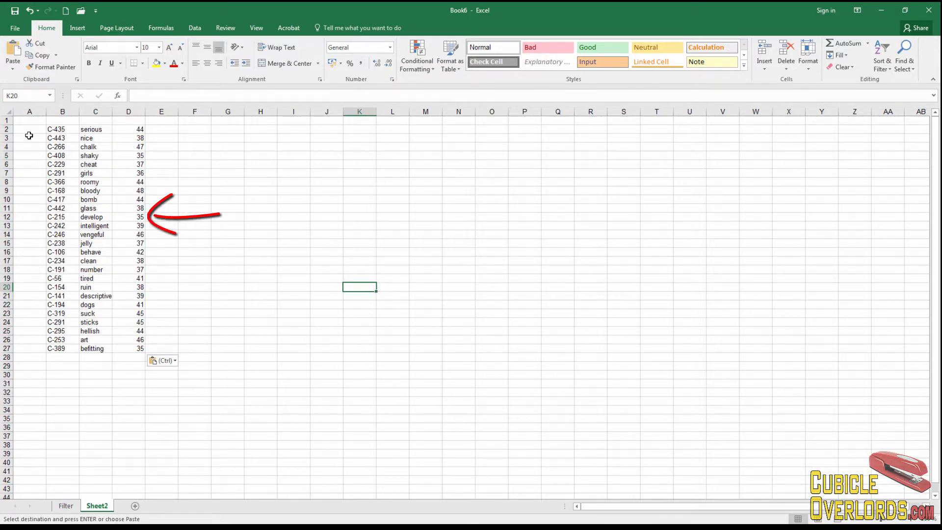
Check the pasted block in rows 2 to 27 of the new sheet
drag(6, 128, 9, 350)
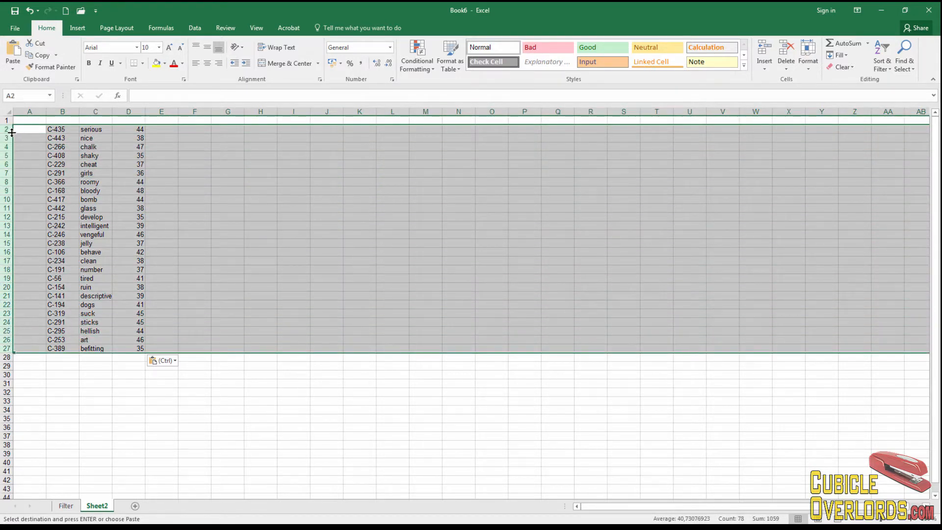
click(133, 255)
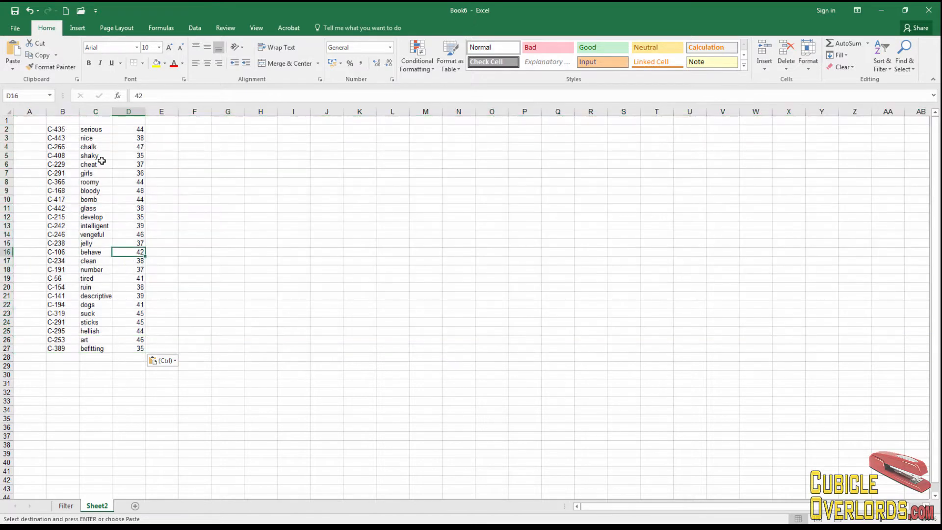
click(52, 129)
On the Filter sheet, delete the contents of only the visible filtered cells, from C-435 in B22 to the last Cases value
click(66, 505)
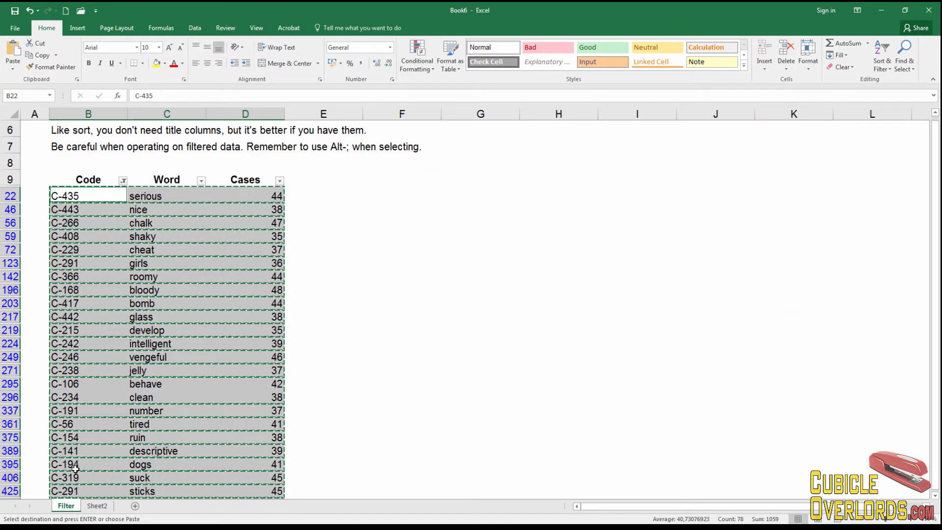
click(76, 194)
key(Escape)
key(ctrl+shift+Right)
key(ctrl+shift+Down)
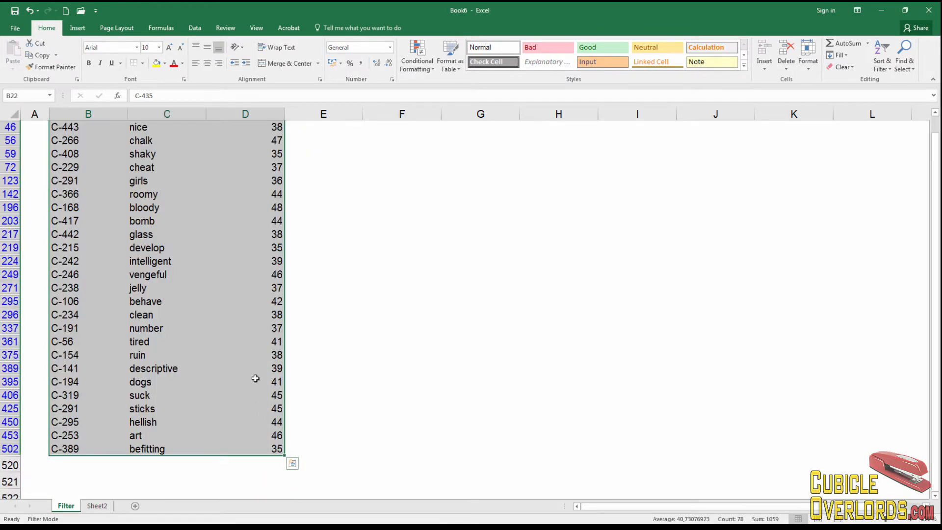
scroll(256, 378, up, 2)
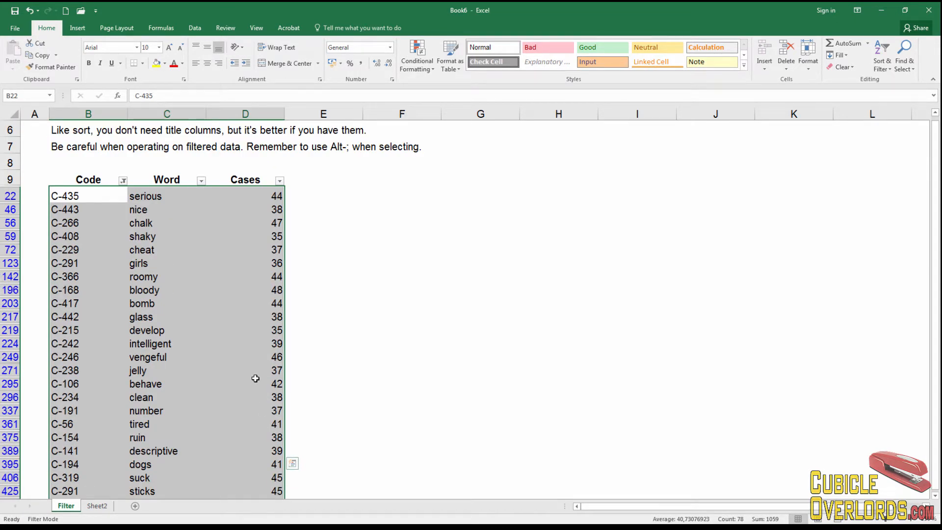
key(alt+semicolon)
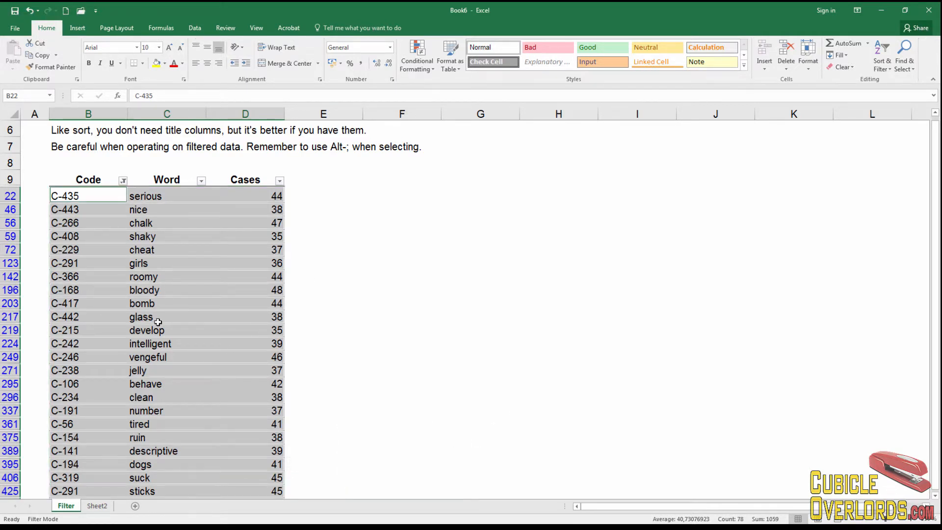
key(Delete)
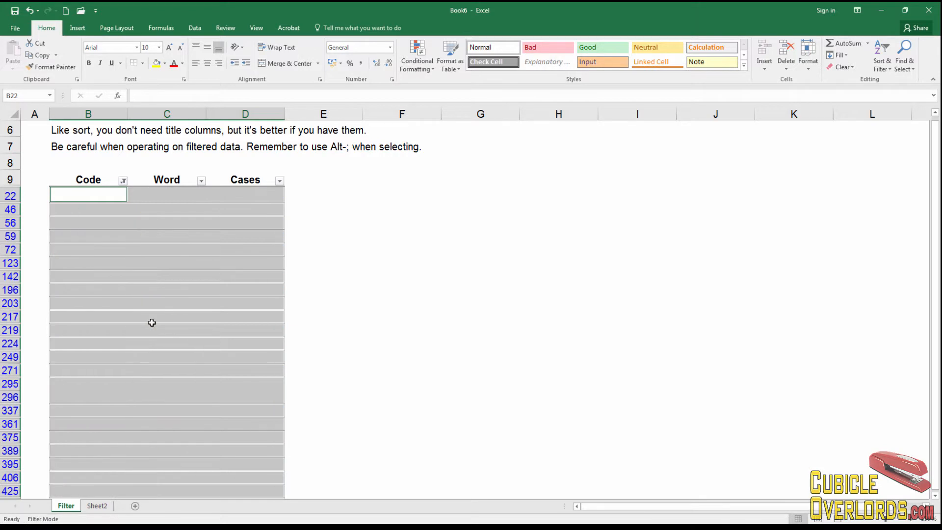
click(147, 318)
Clear the filter from the Code column and check the emptied rows, such as 56 and 59, against their neighbours
click(123, 181)
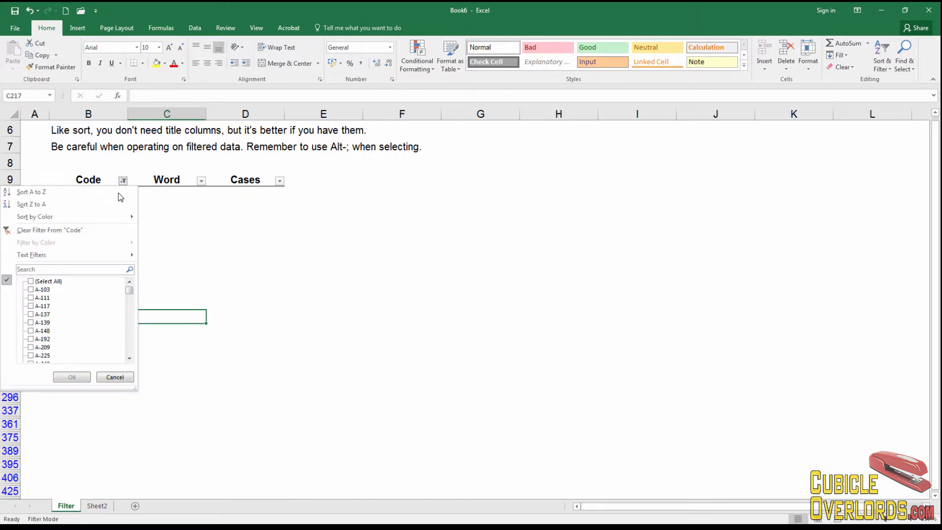
click(104, 230)
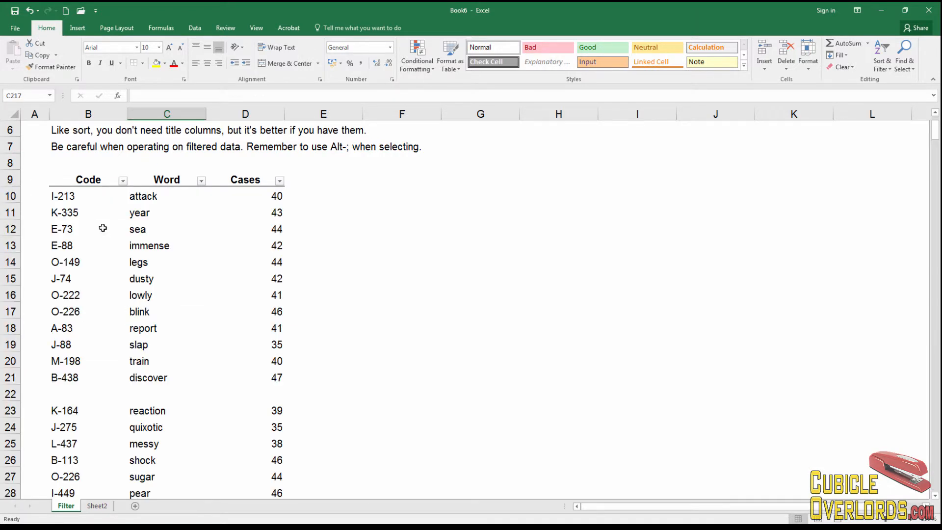
click(191, 245)
scroll(191, 245, down, 4)
scroll(190, 246, down, 11)
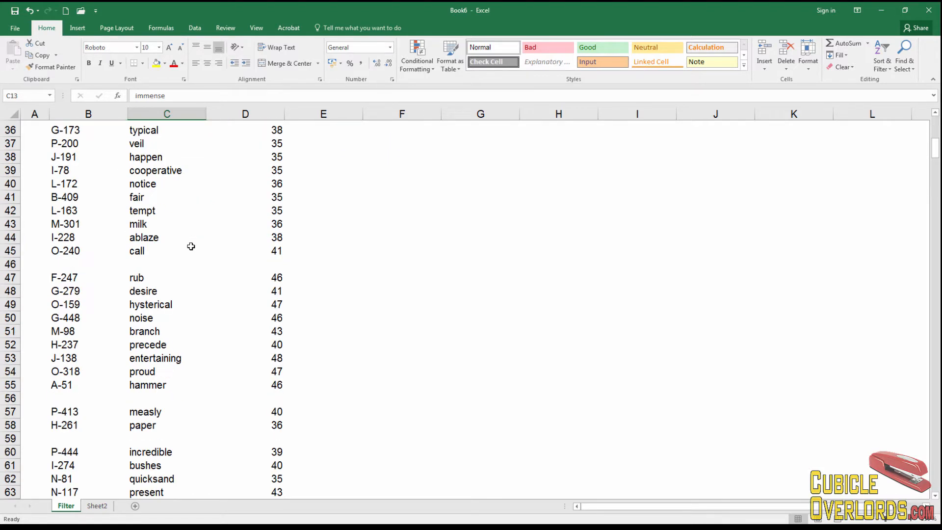
click(111, 191)
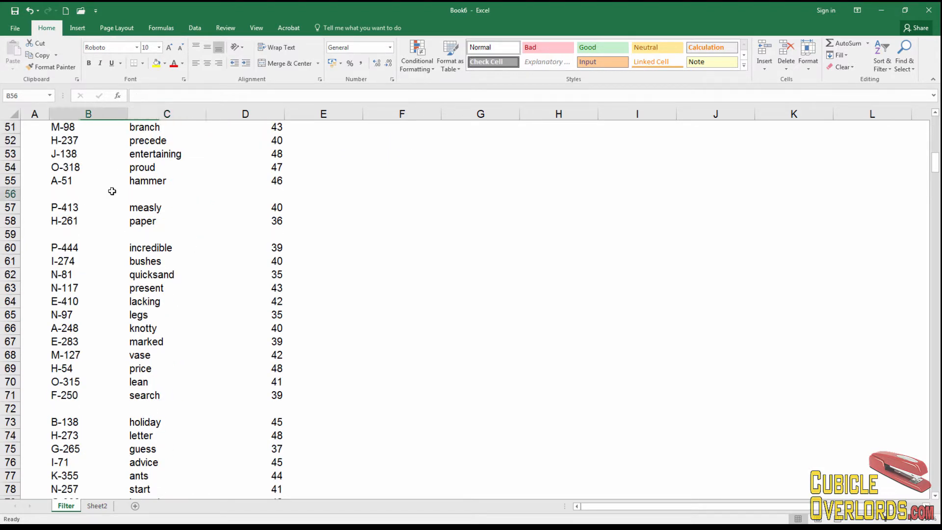
click(111, 237)
scroll(120, 246, up, 8)
scroll(123, 248, up, 9)
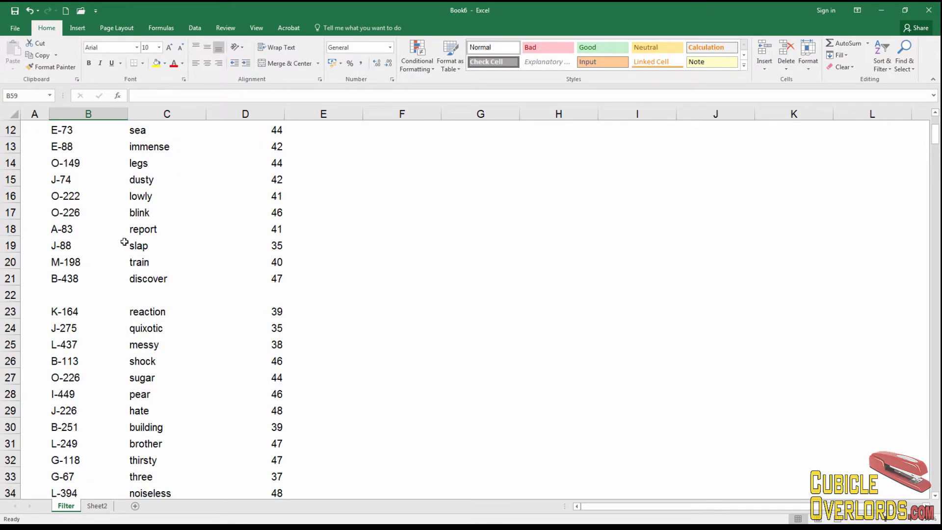
Undo the clearing of the Code filter and the deletion of the filtered rows, and select C-435 in B22
key(ctrl+z)
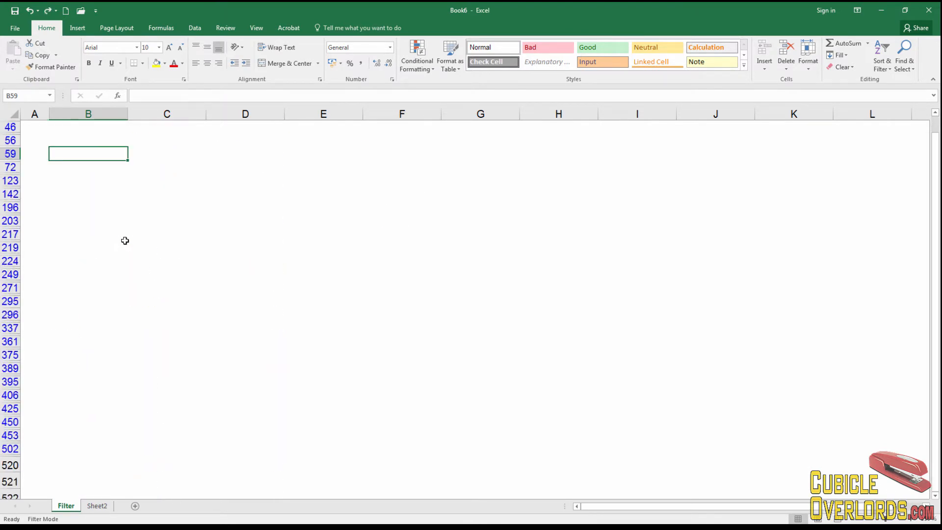
scroll(126, 240, up, 4)
key(ctrl+z)
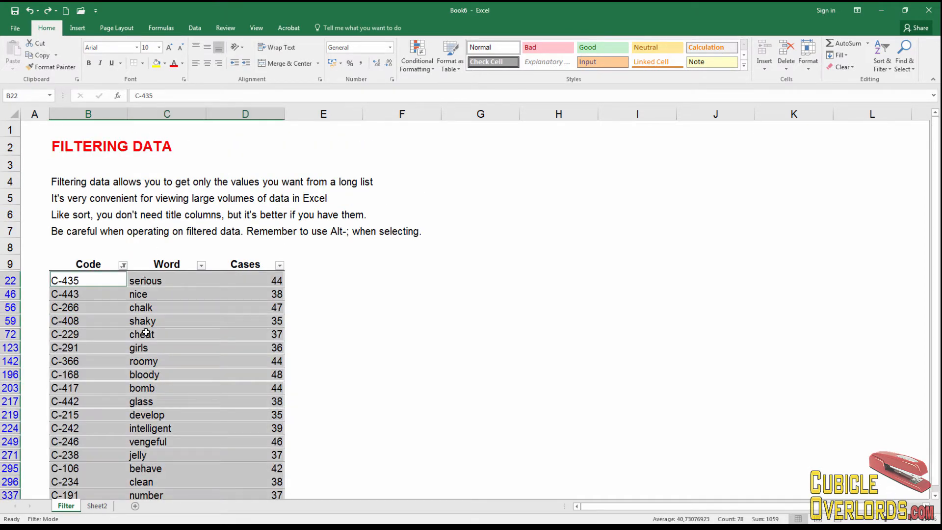
click(143, 325)
click(81, 279)
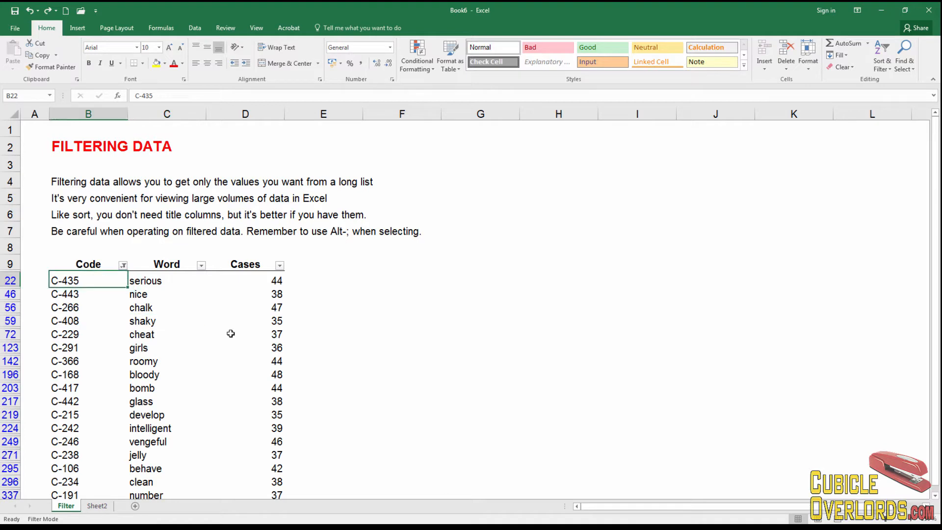
Select only the visible cells of the filtered list, and delete the whole sheet row 46 holding C-443
scroll(227, 332, down, 3)
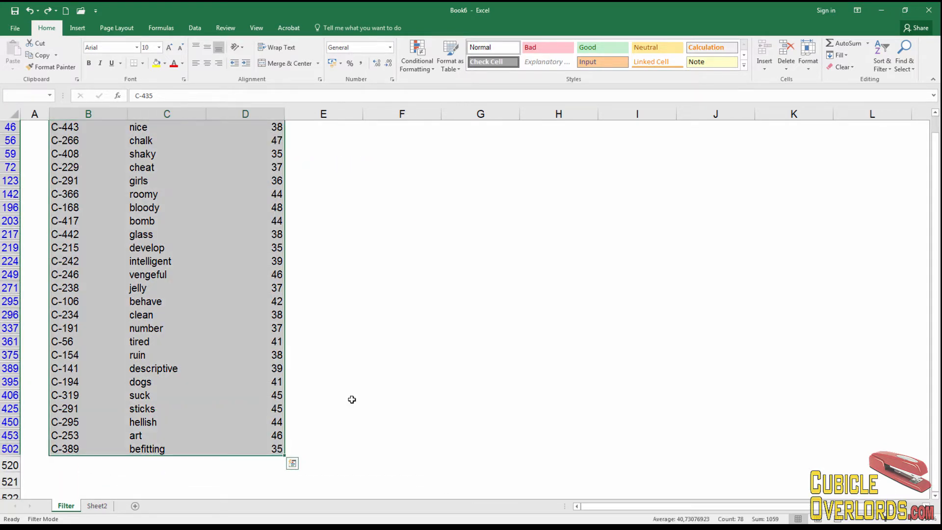
key(ctrl+a)
key(alt+semicolon)
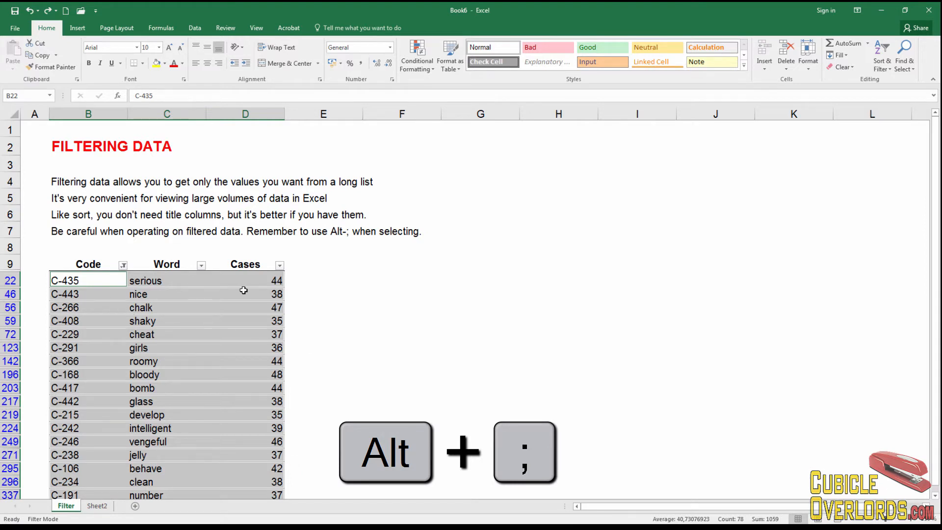
right_click(8, 293)
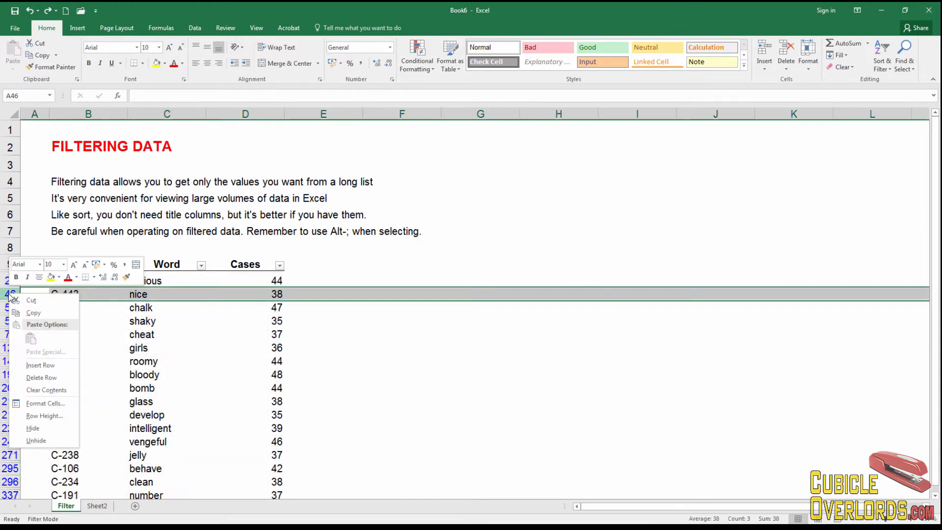
click(57, 382)
Select only the visible cells from C-435 in B22 to the last Cases value and delete their entire sheet rows
click(88, 281)
scroll(149, 336, down, 4)
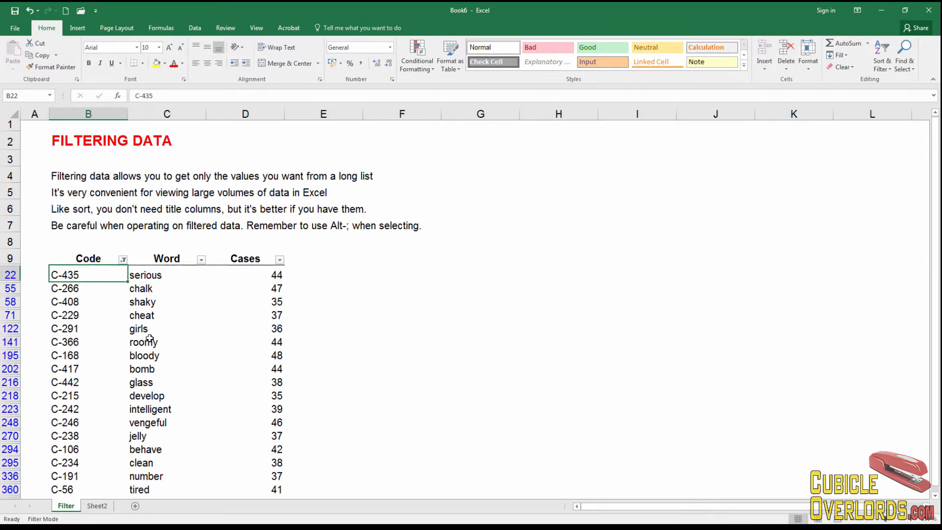
shift+click(274, 436)
scroll(269, 379, up, 1)
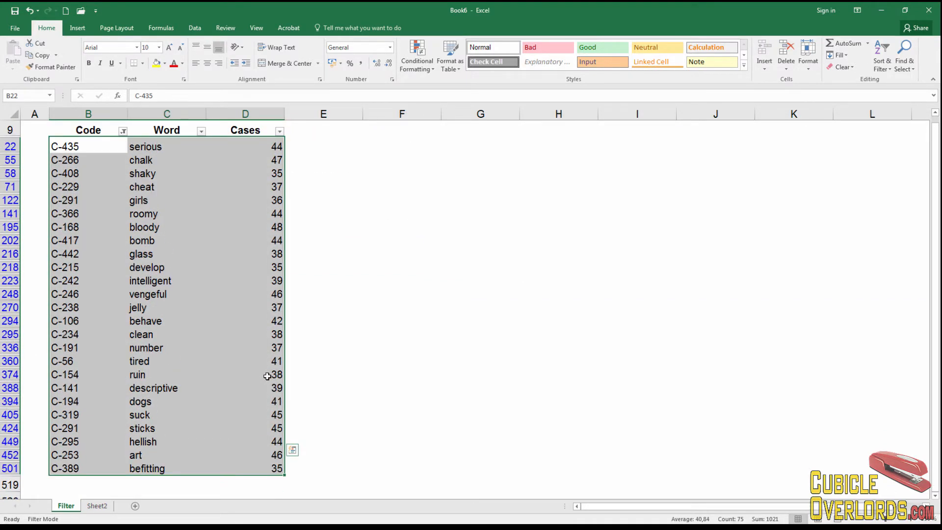
key(alt+semicolon)
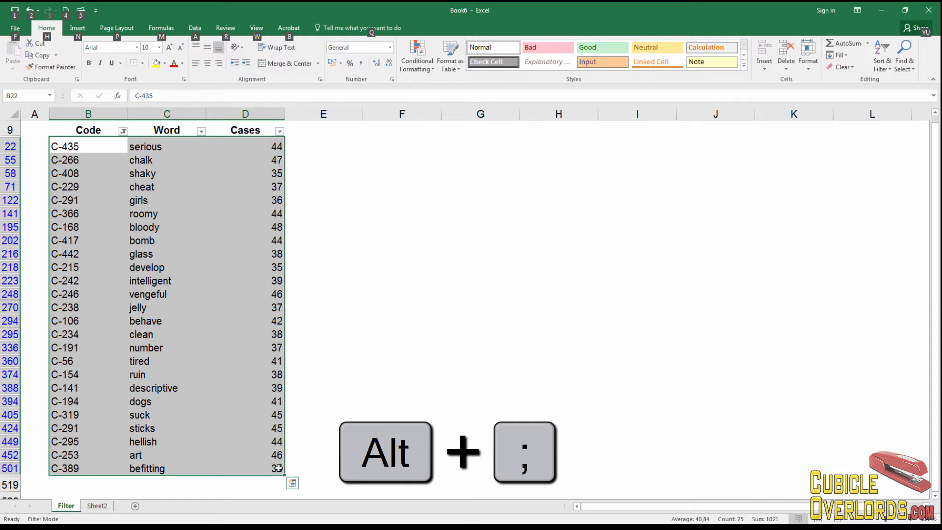
right_click(147, 201)
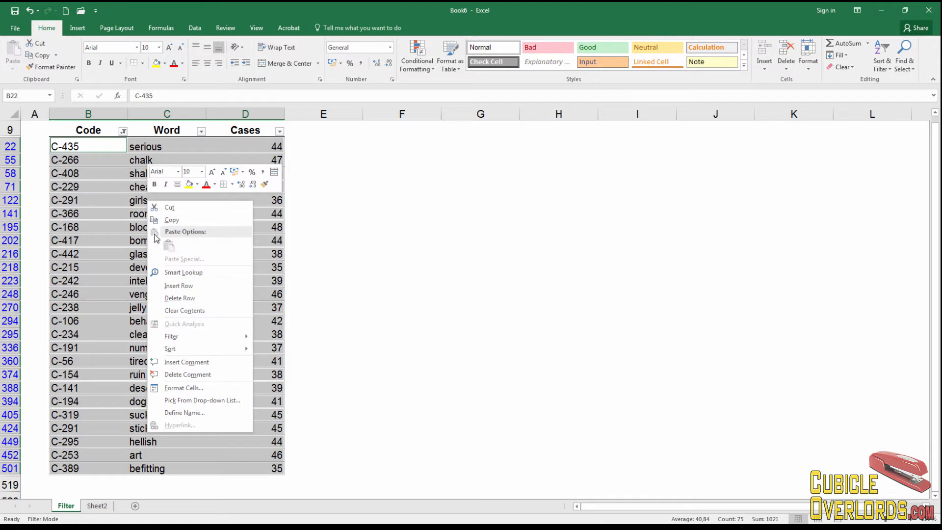
click(202, 302)
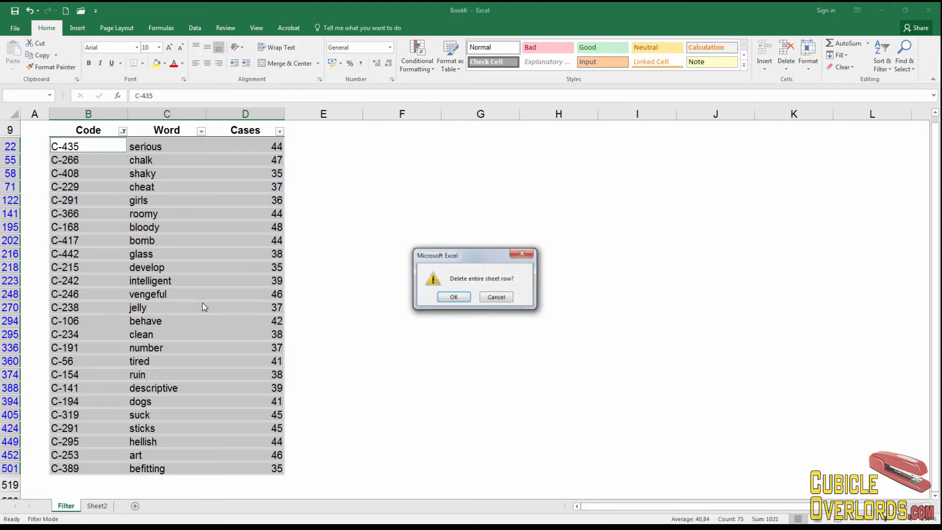
click(453, 297)
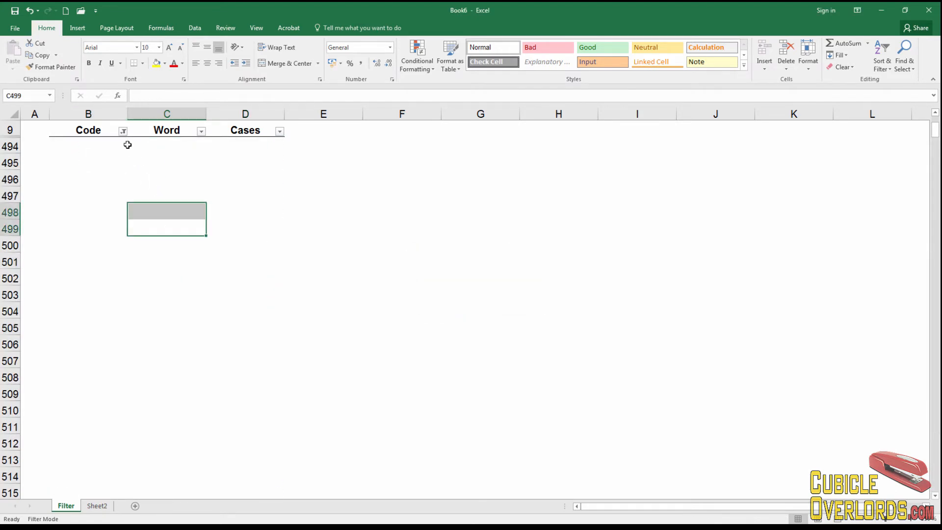
Clear the filter from the Code column and check the full list for gaps between the rows
click(123, 131)
click(64, 182)
click(167, 216)
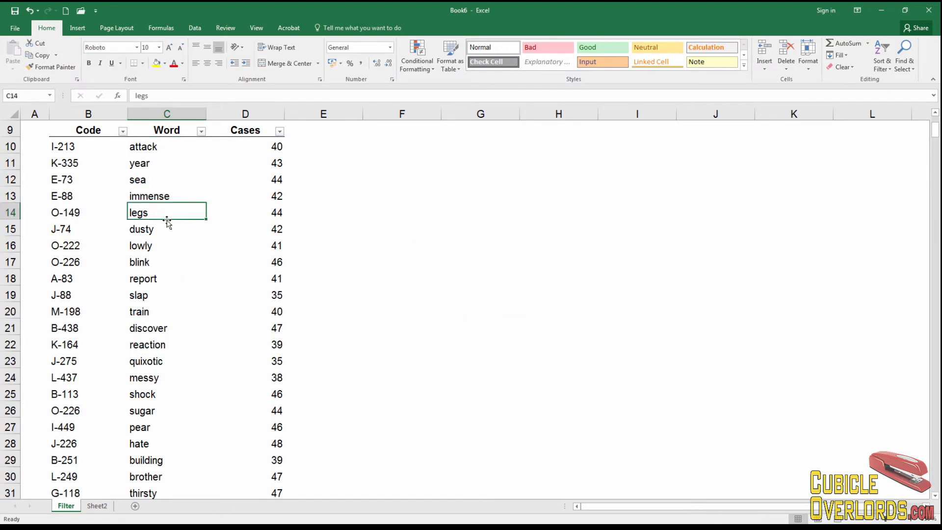
scroll(163, 290, down, 20)
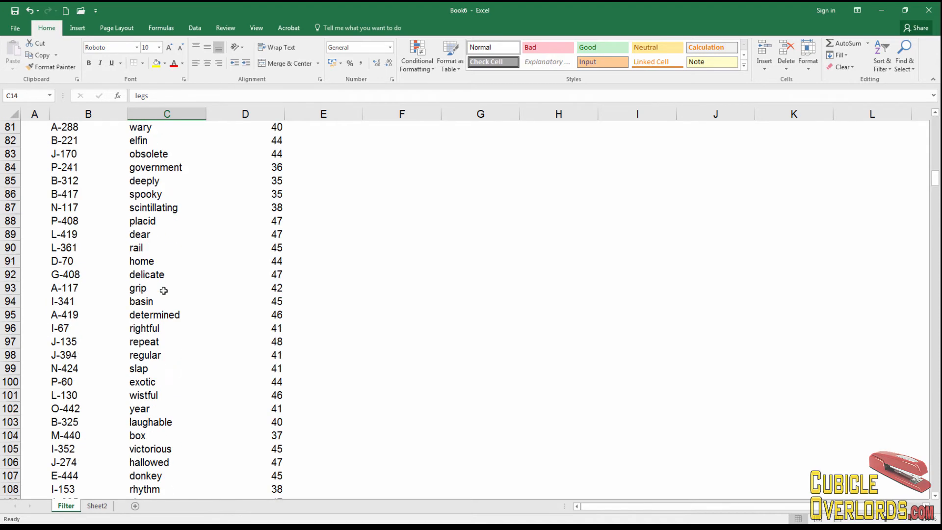
scroll(164, 290, down, 14)
scroll(163, 291, up, 15)
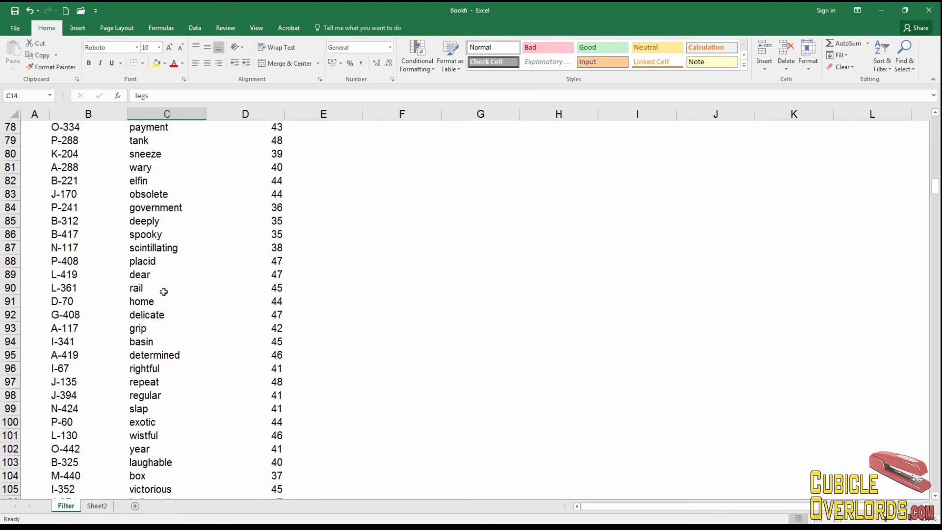
scroll(163, 292, up, 20)
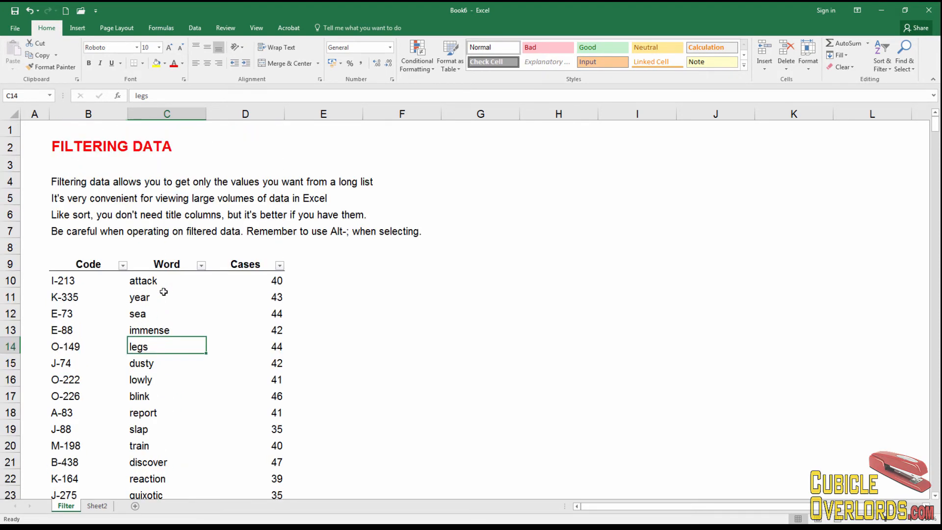